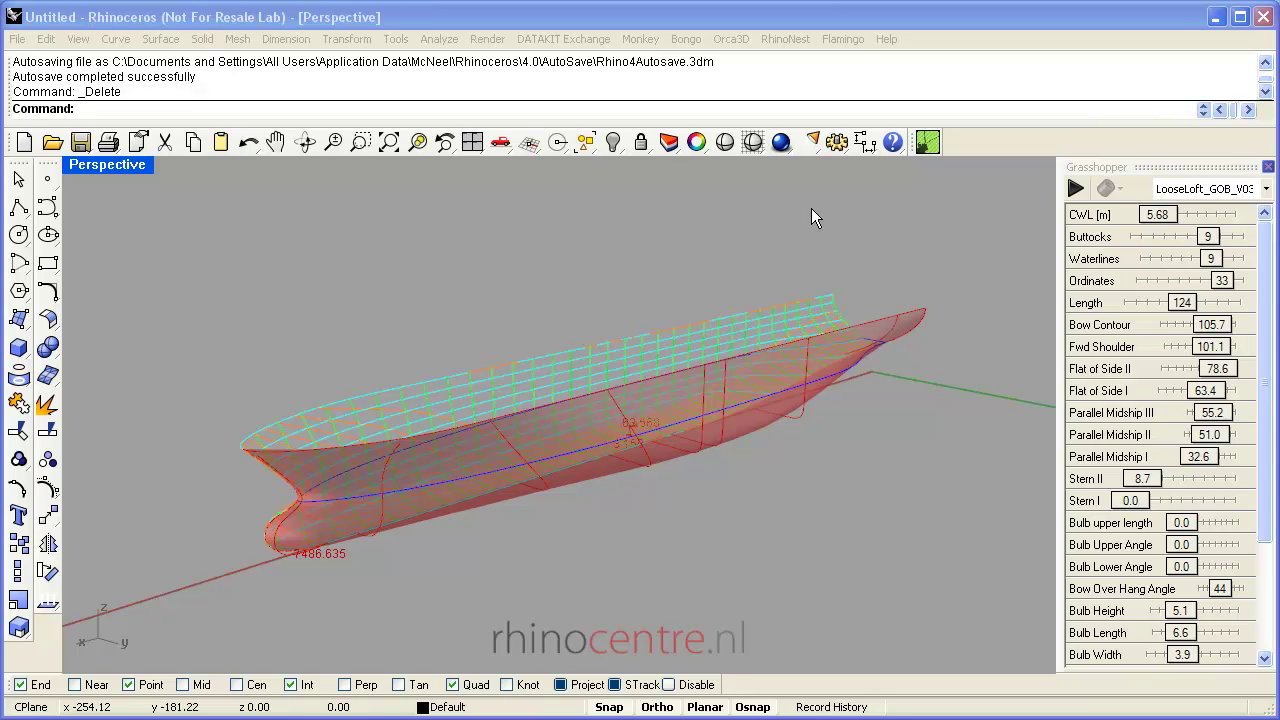
- Drag the hull's Length slider from 124 to 135
right_click_drag(802, 494, 803, 375)
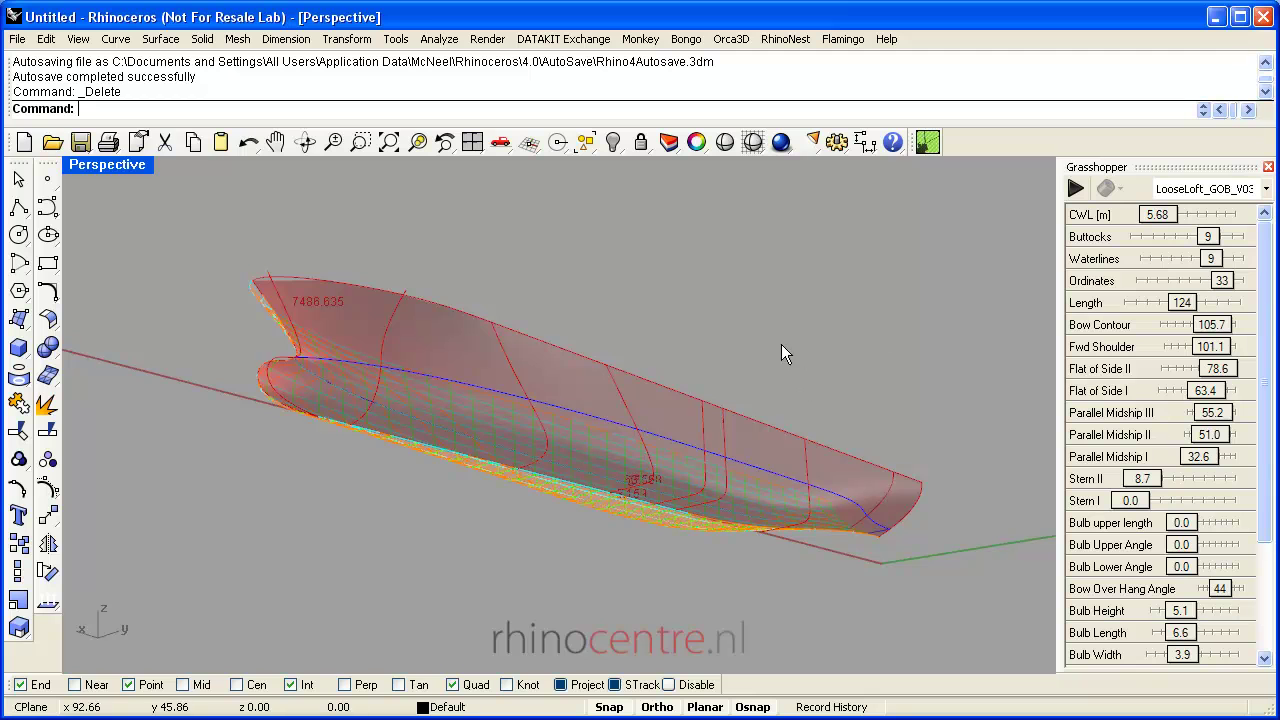
left_click(1090, 167)
left_click(1086, 256)
left_click(1083, 300)
left_click_drag(1178, 302, 1188, 303)
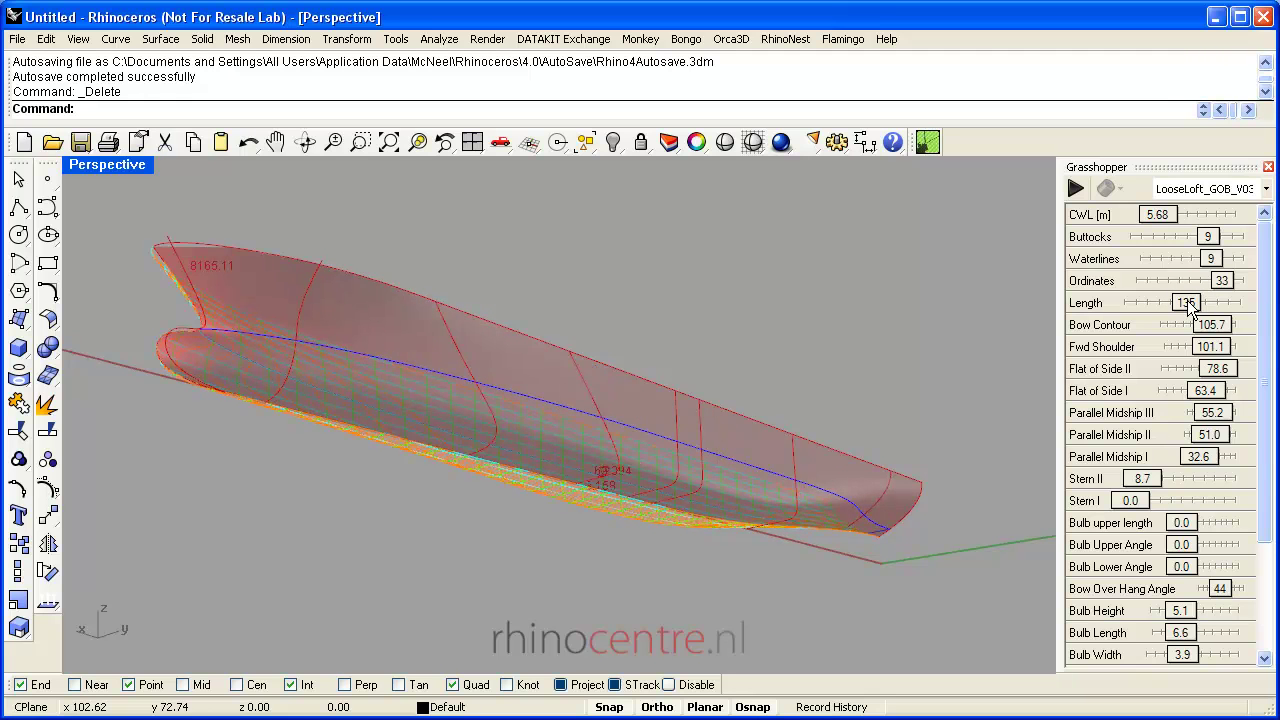
- Review the lengthened hull, then bring the LooseLoft_GOB_V03_02 Grasshopper editor over Rhino
right_click_drag(794, 302, 637, 340)
scroll(635, 338, "up", 2)
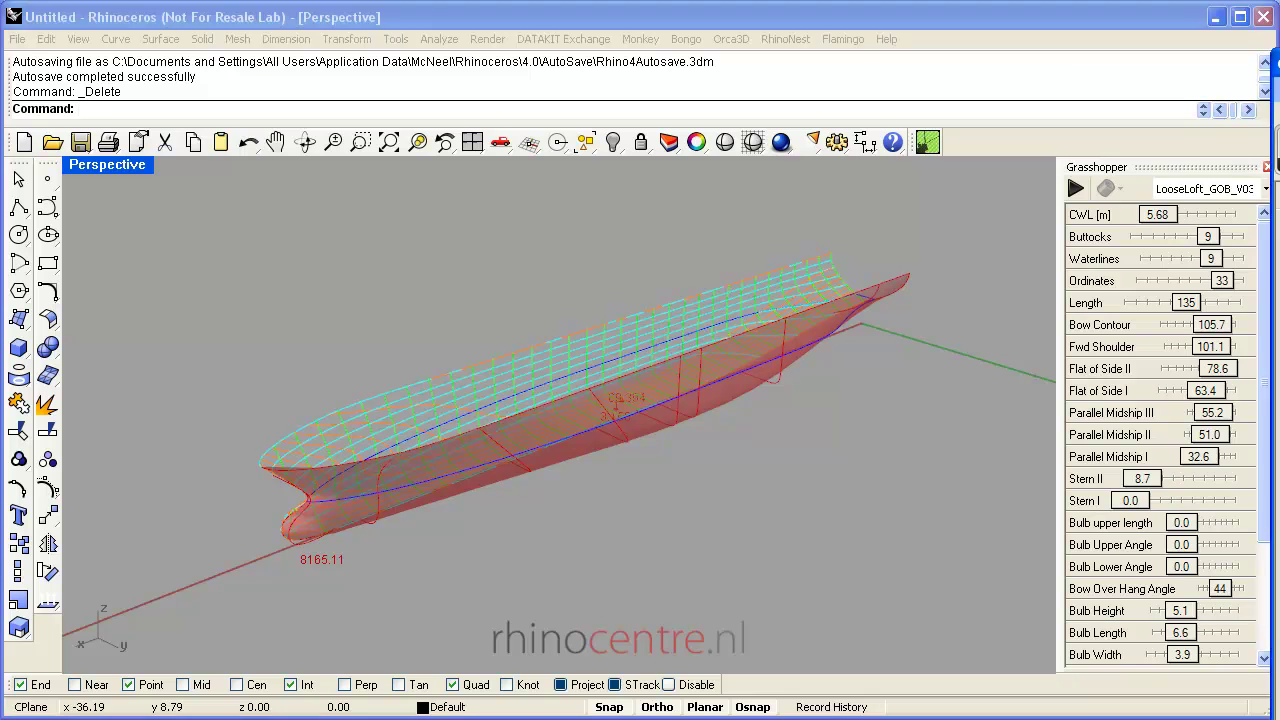
left_click_drag(1279, 72, 420, 25)
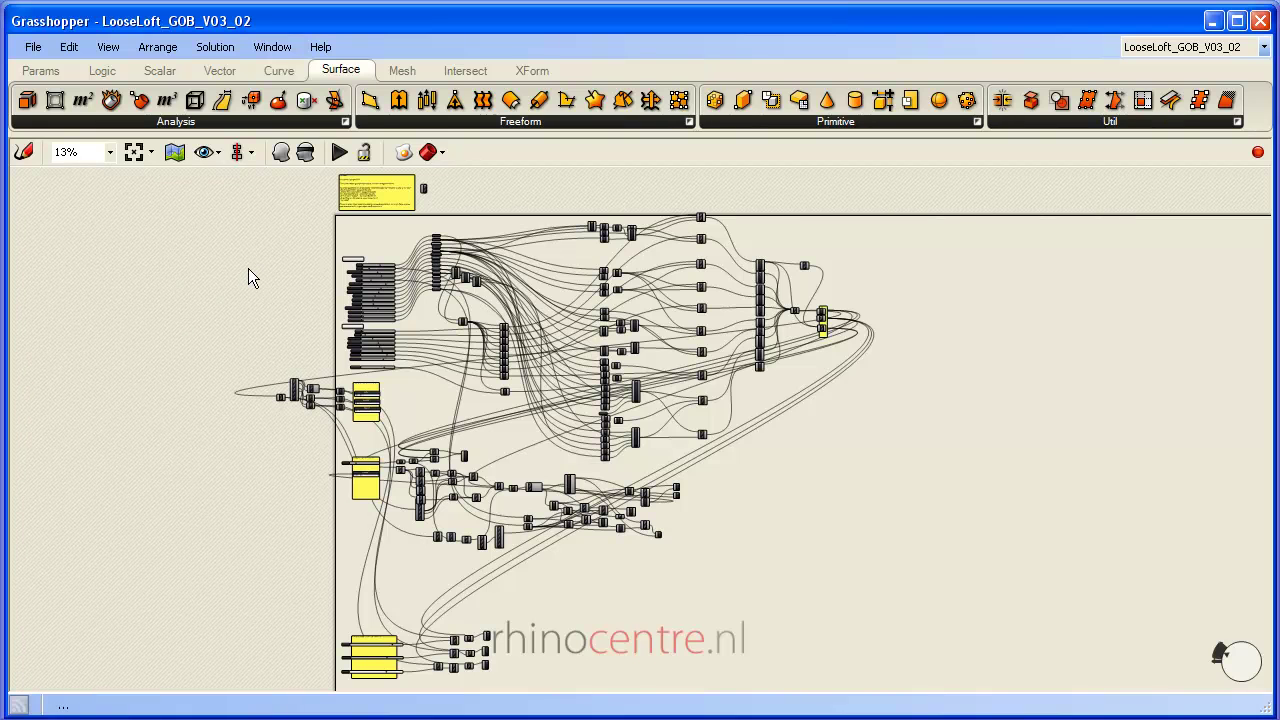
- Replace the Length slider's value 135 with 138 in its slider settings dialog
right_click_drag(248, 268, 322, 303)
scroll(425, 315, "up", 5)
scroll(476, 310, "up", 2)
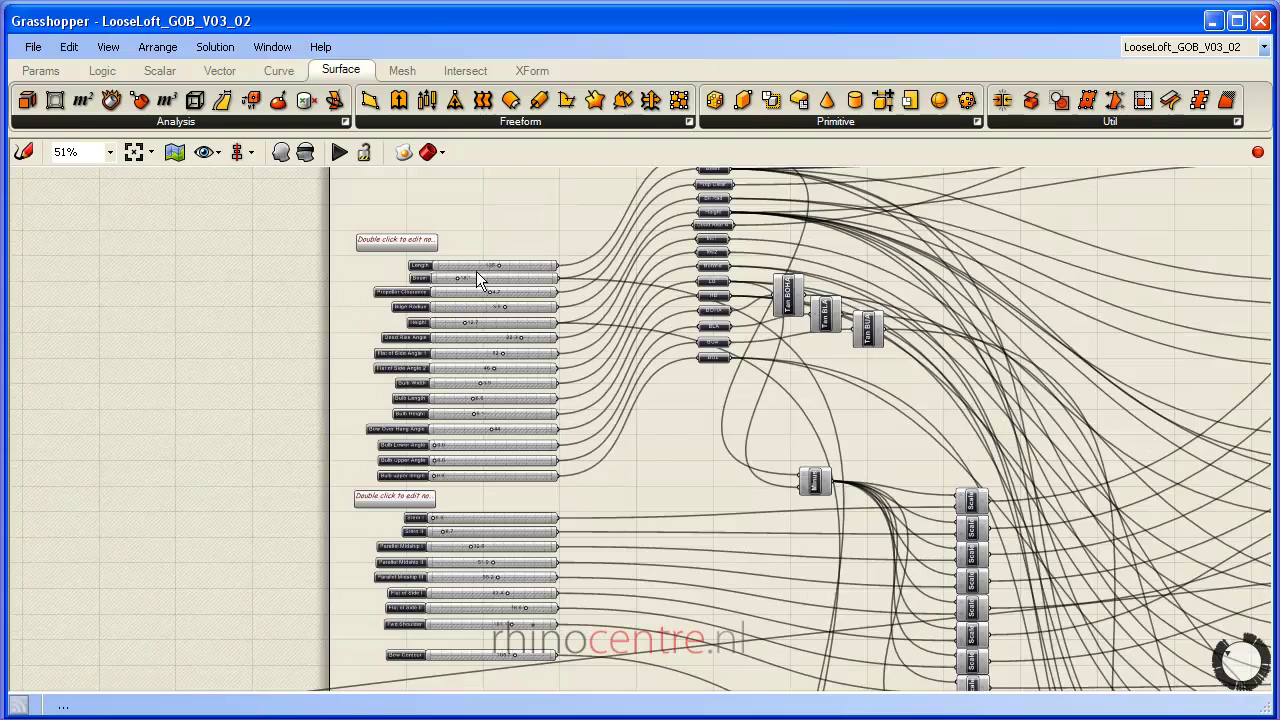
scroll(485, 255, "up", 5)
right_click_drag(432, 334, 515, 275)
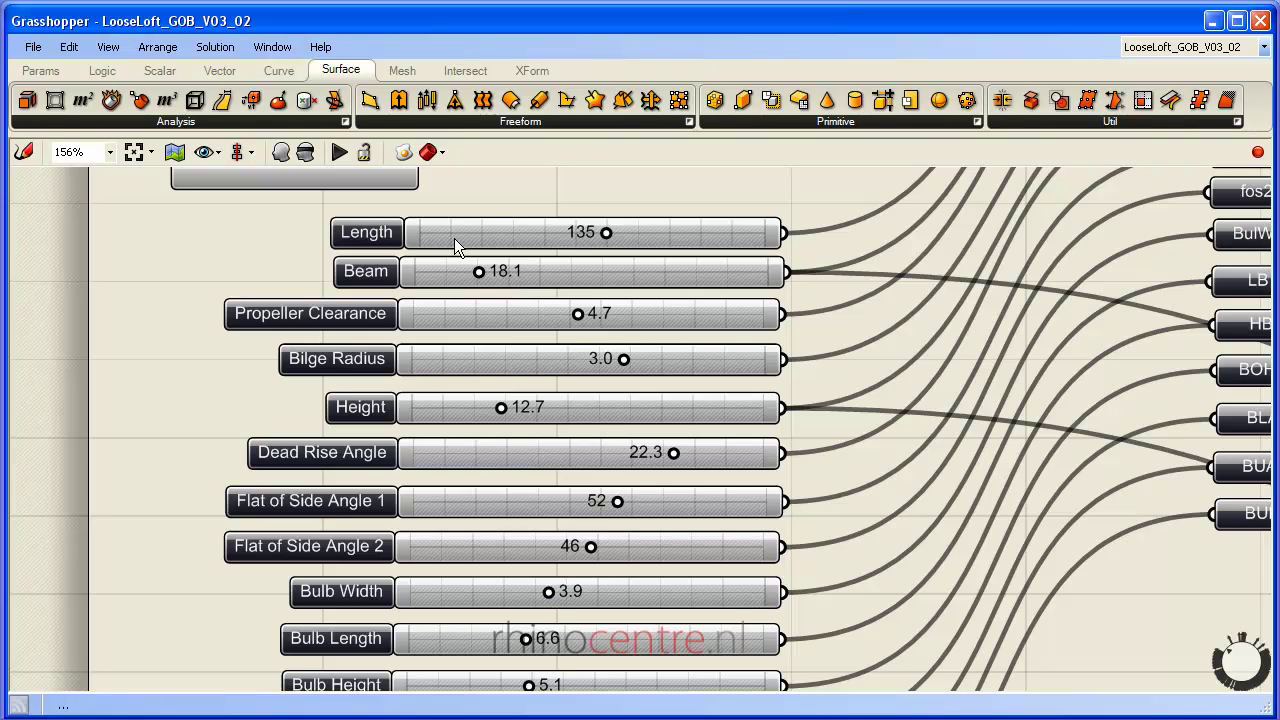
double_click(548, 230)
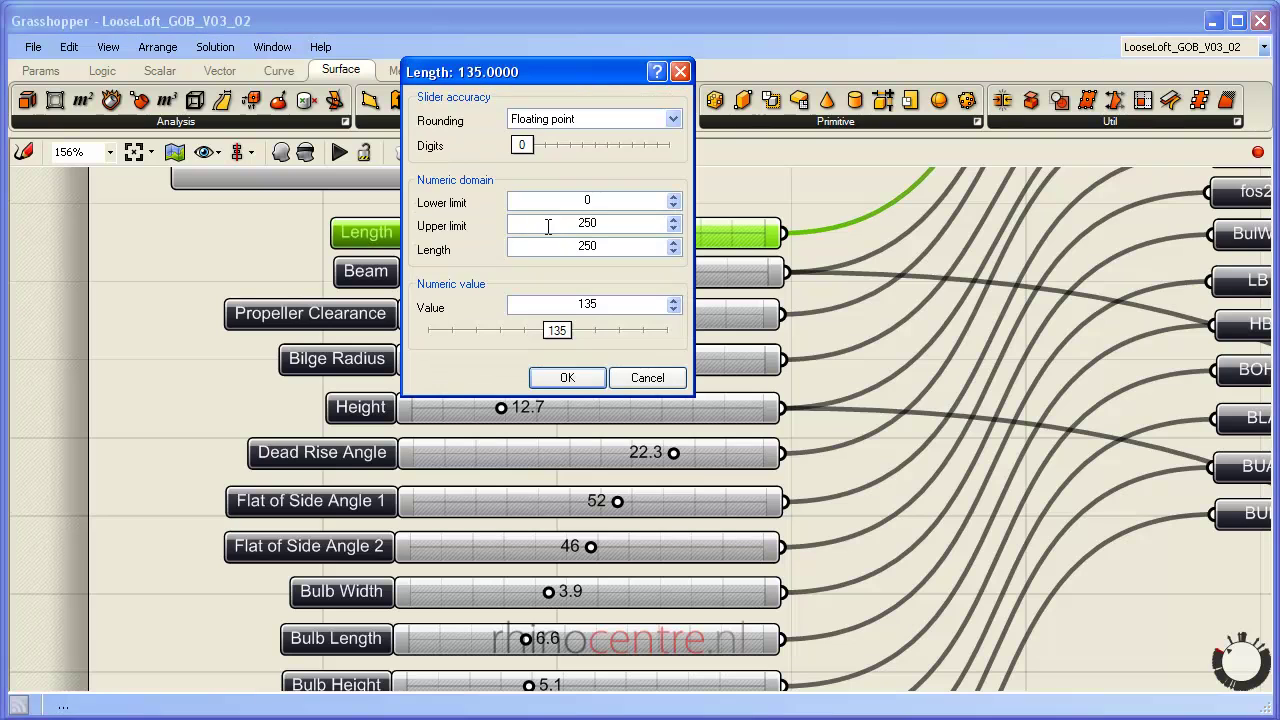
double_click(617, 304)
type("138")
key("Tab")
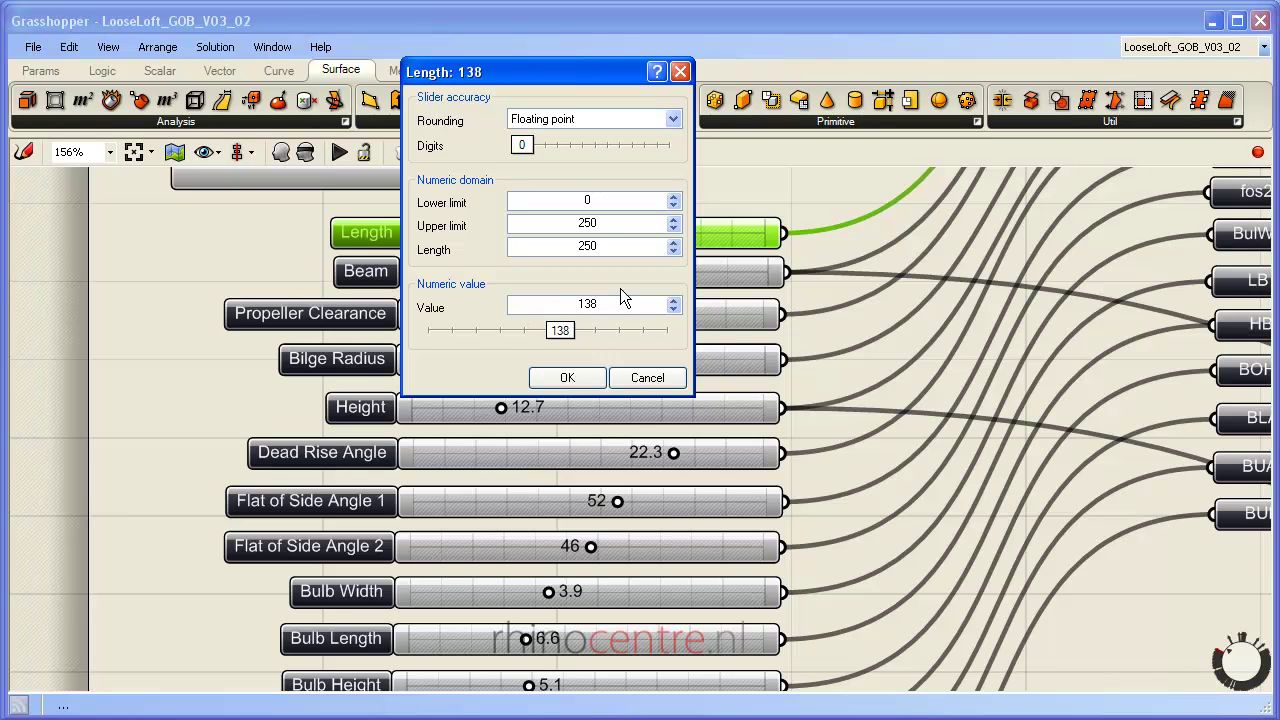
left_click(565, 378)
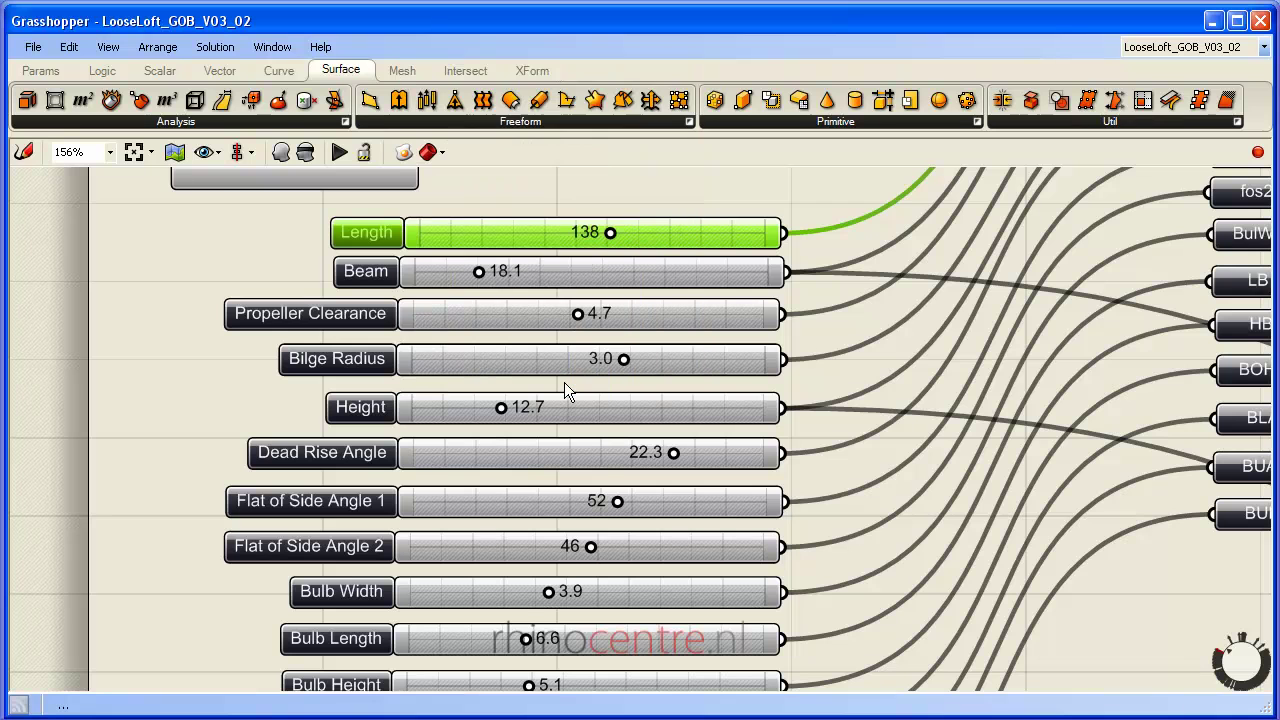
- Select the Loa node and grow the selection downstream and upstream to trace the Hull group
left_click(600, 186)
scroll(454, 348, "down", 3)
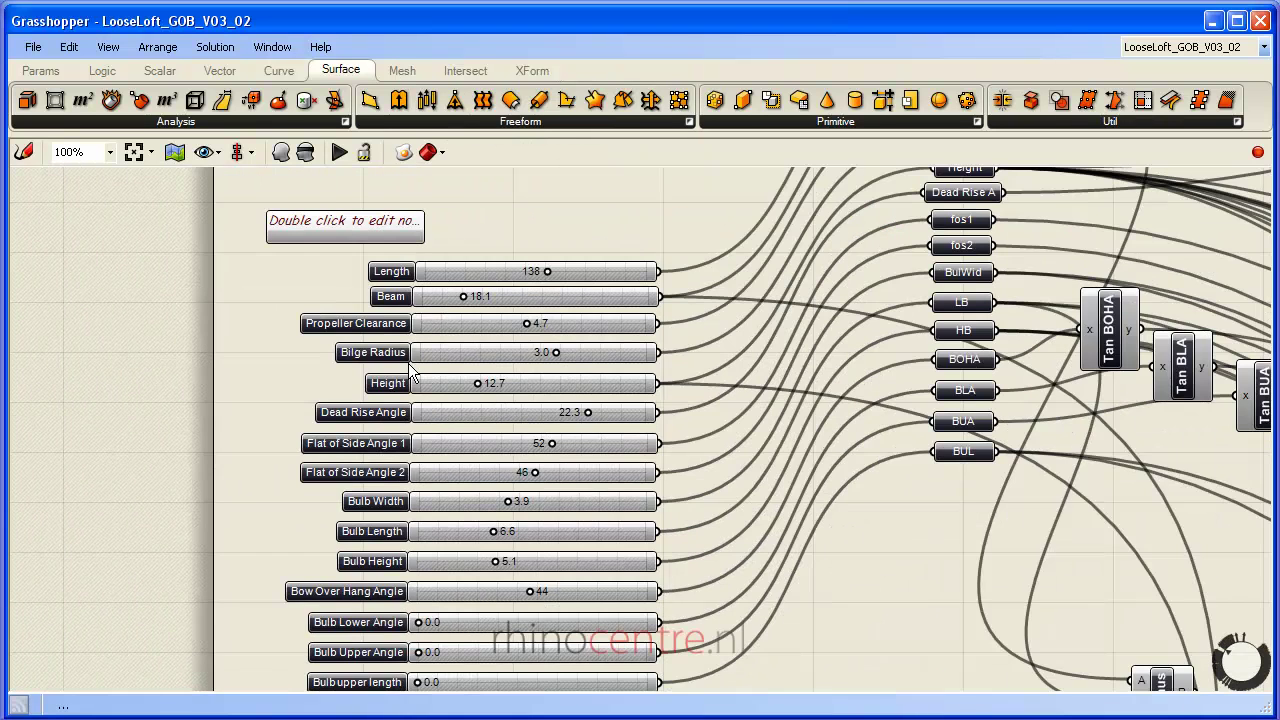
right_click_drag(629, 289, 400, 477)
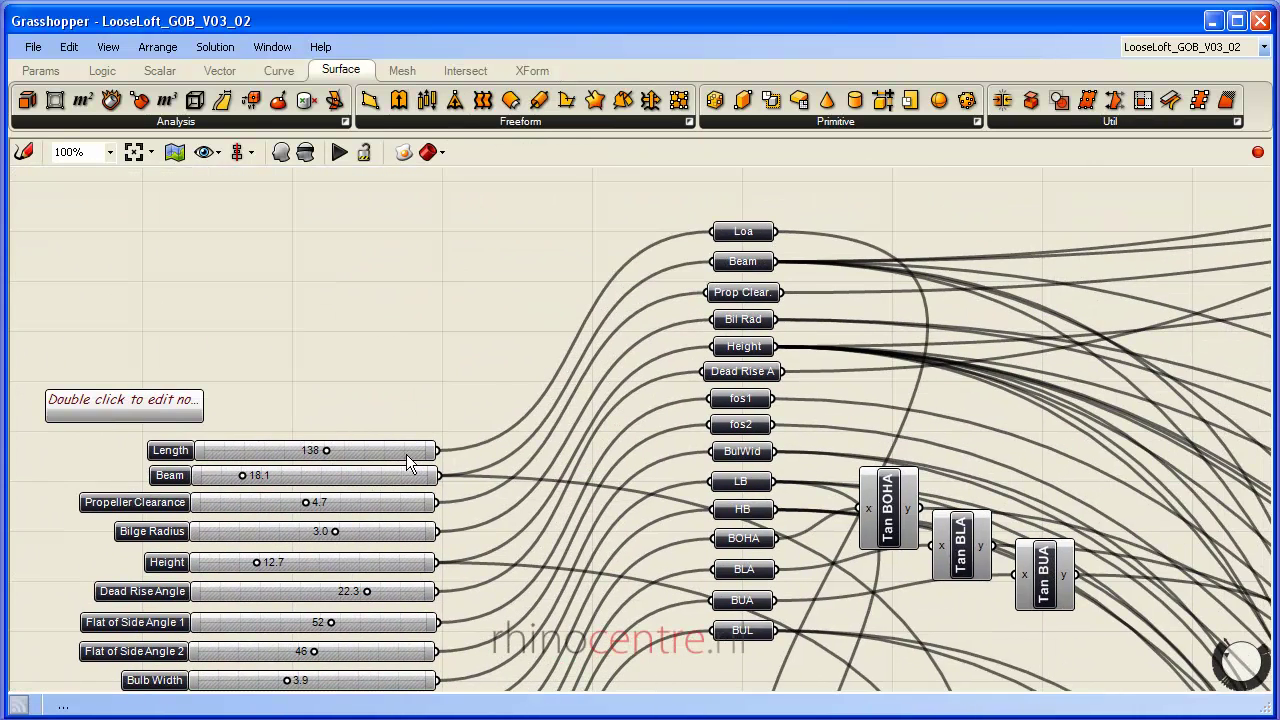
left_click(727, 233)
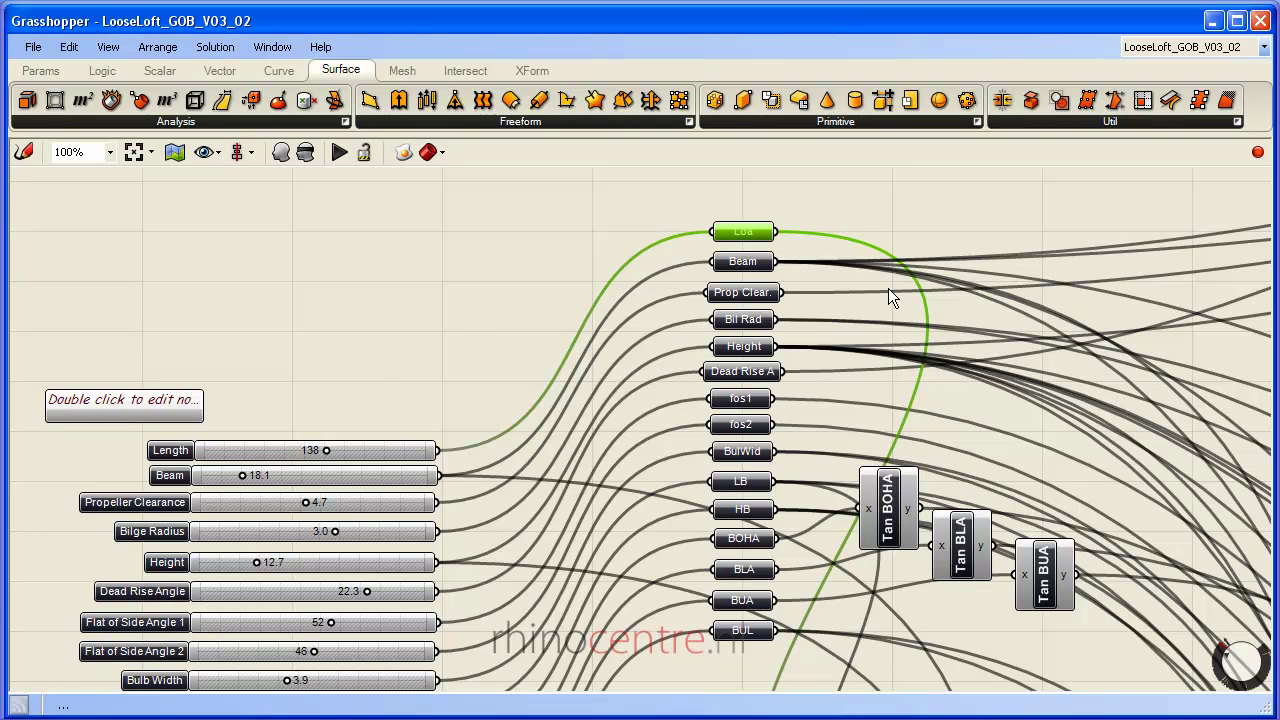
scroll(846, 277, "down", 5)
right_click_drag(763, 303, 409, 282)
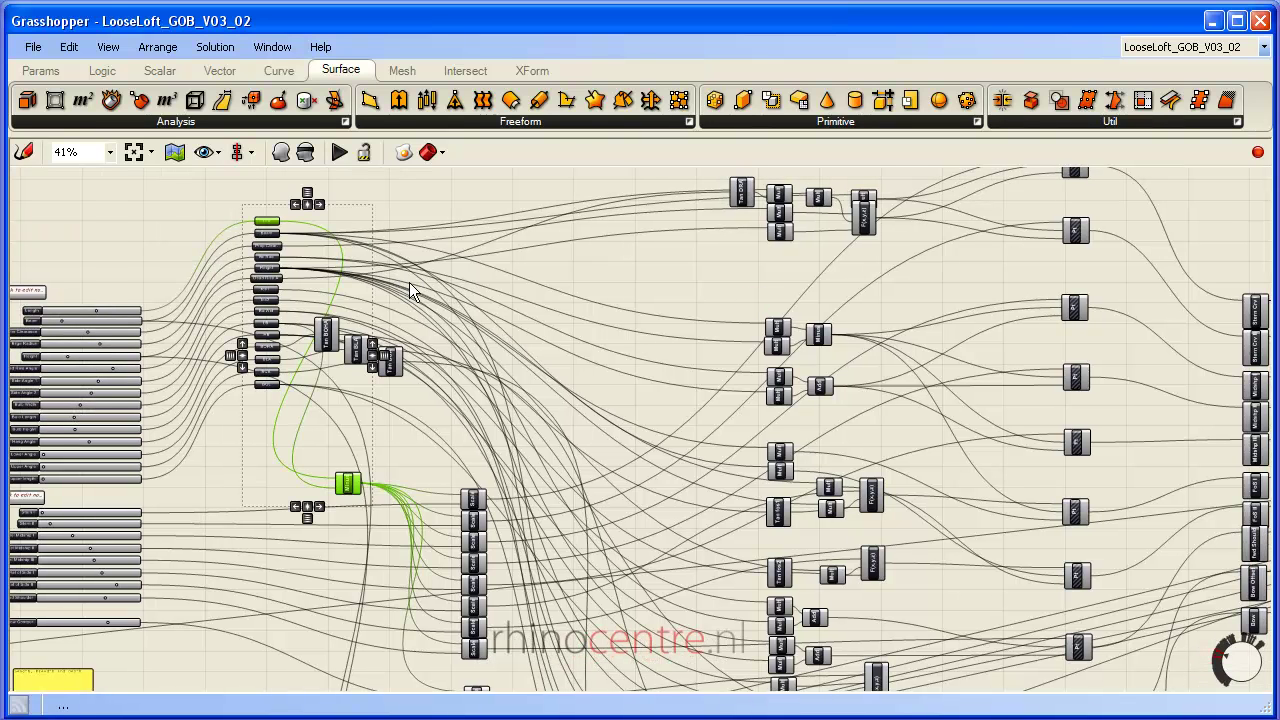
key("ctrl+shift+Right")
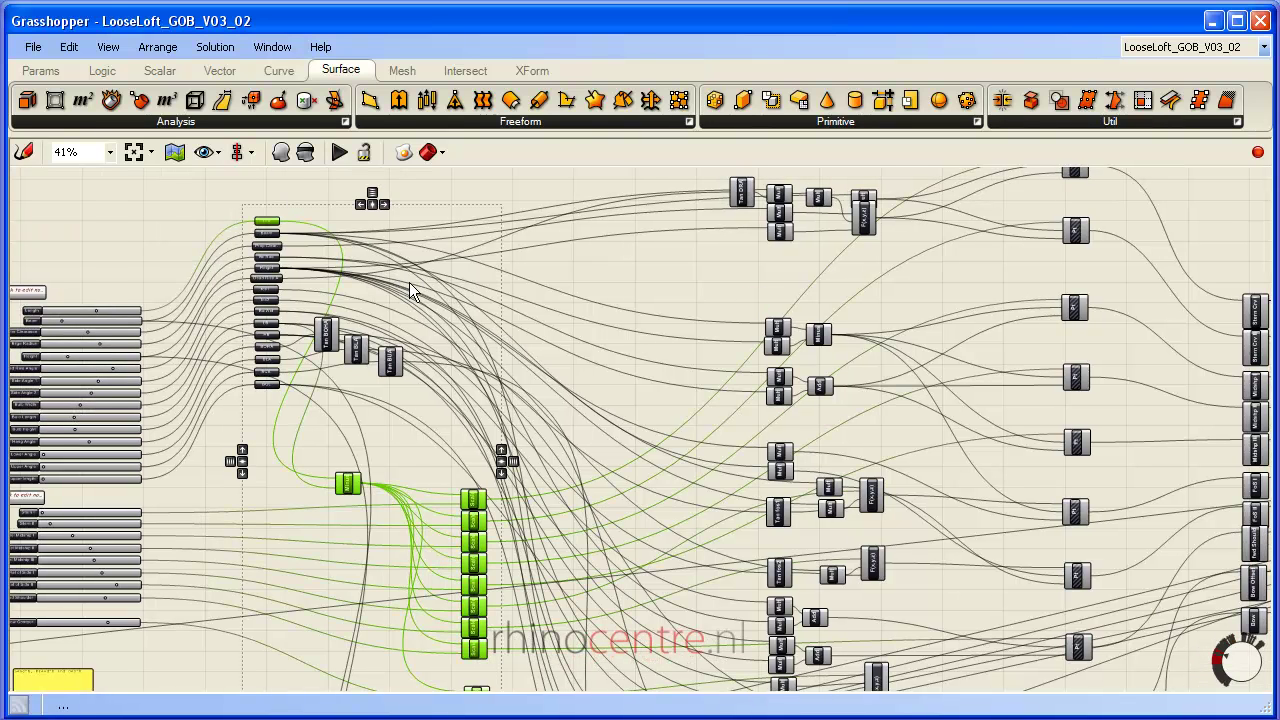
key("ctrl+shift+Right")
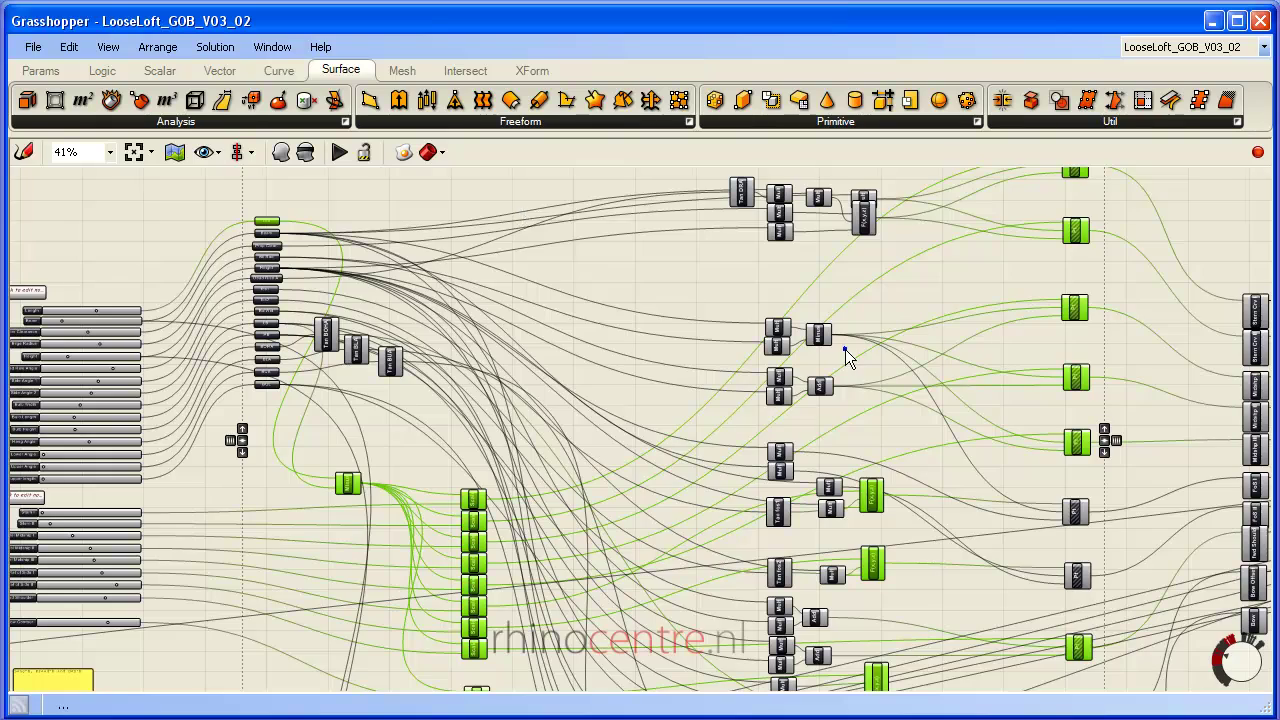
scroll(587, 355, "down", 4)
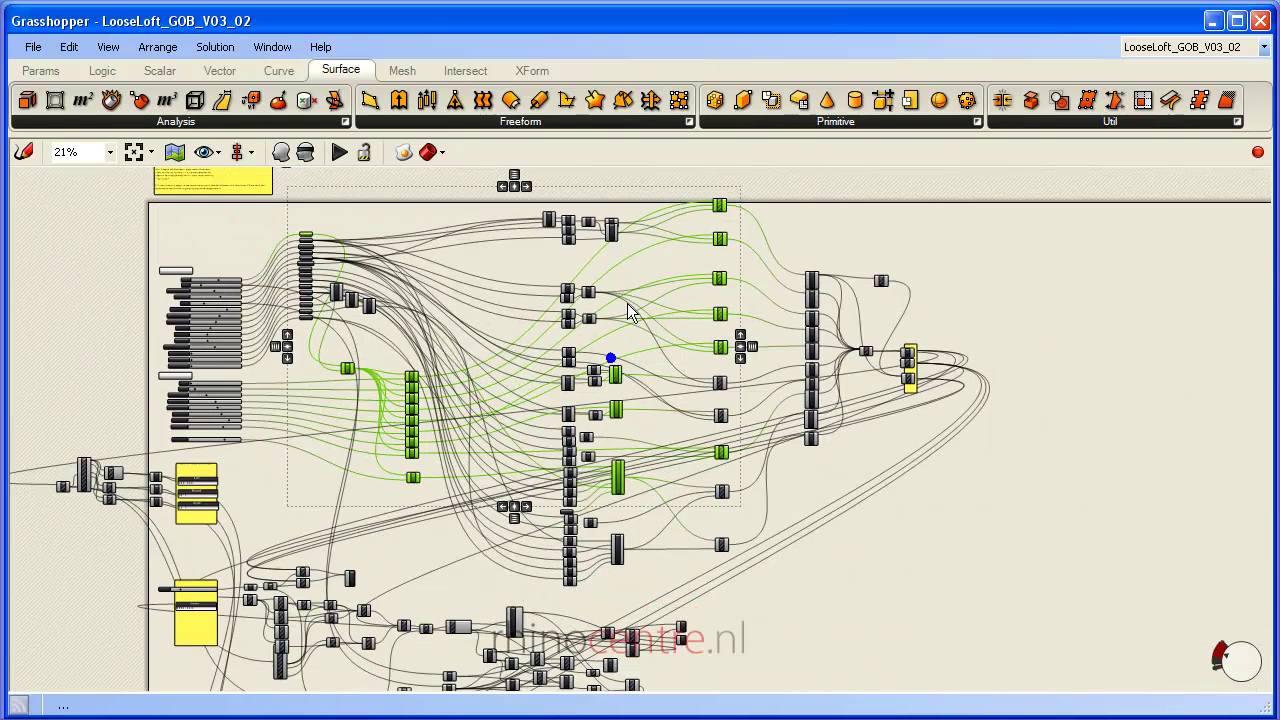
key("ctrl+shift+Right")
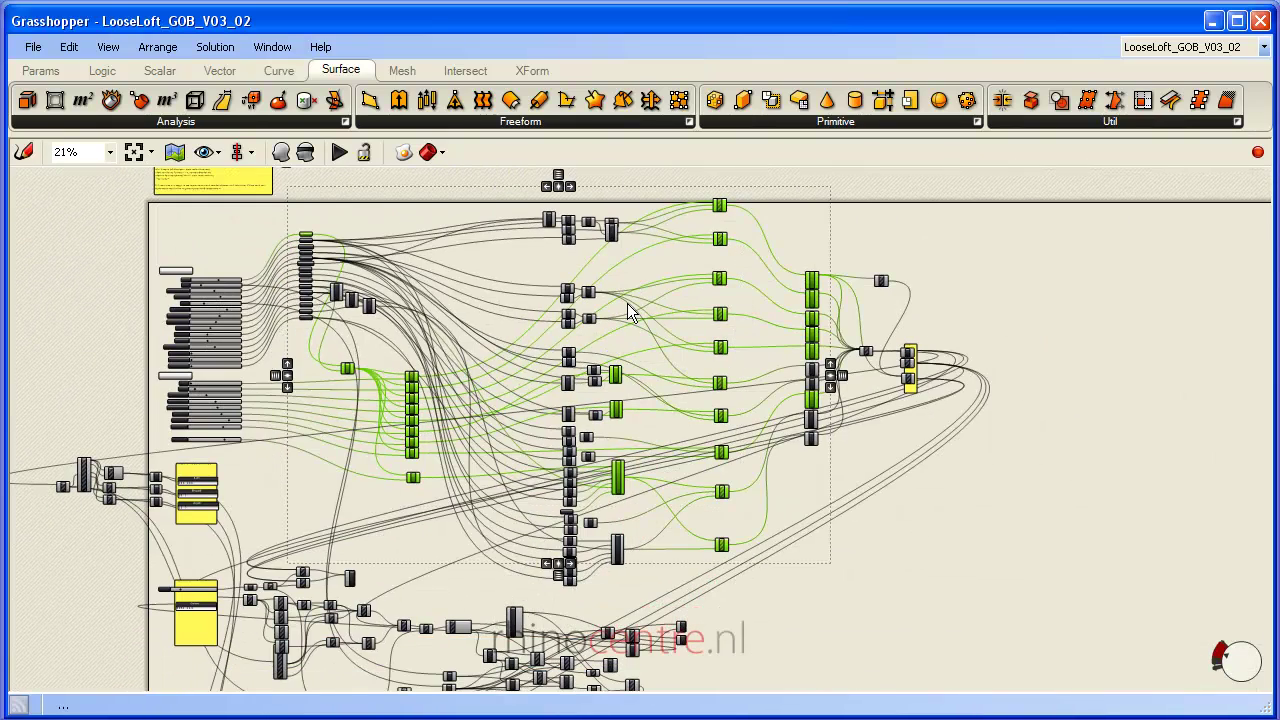
key("ctrl+shift+Right")
key("ctrl+shift+Left")
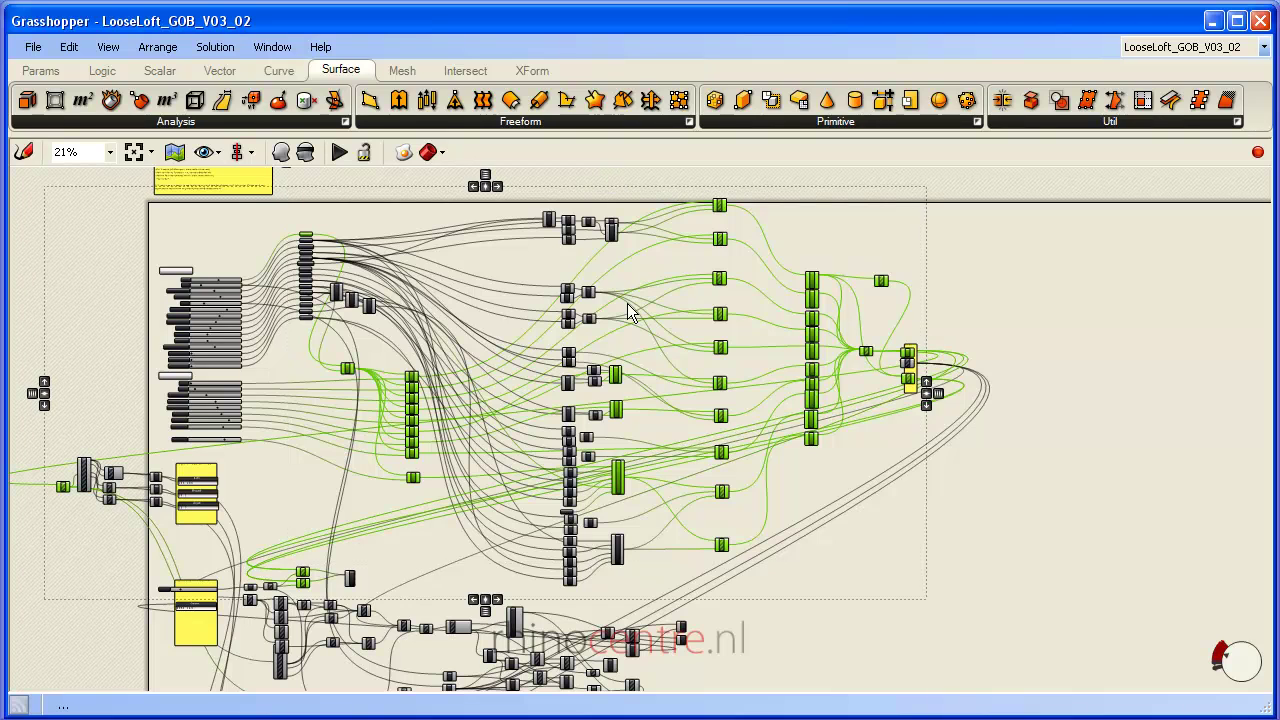
scroll(925, 360, "up", 10)
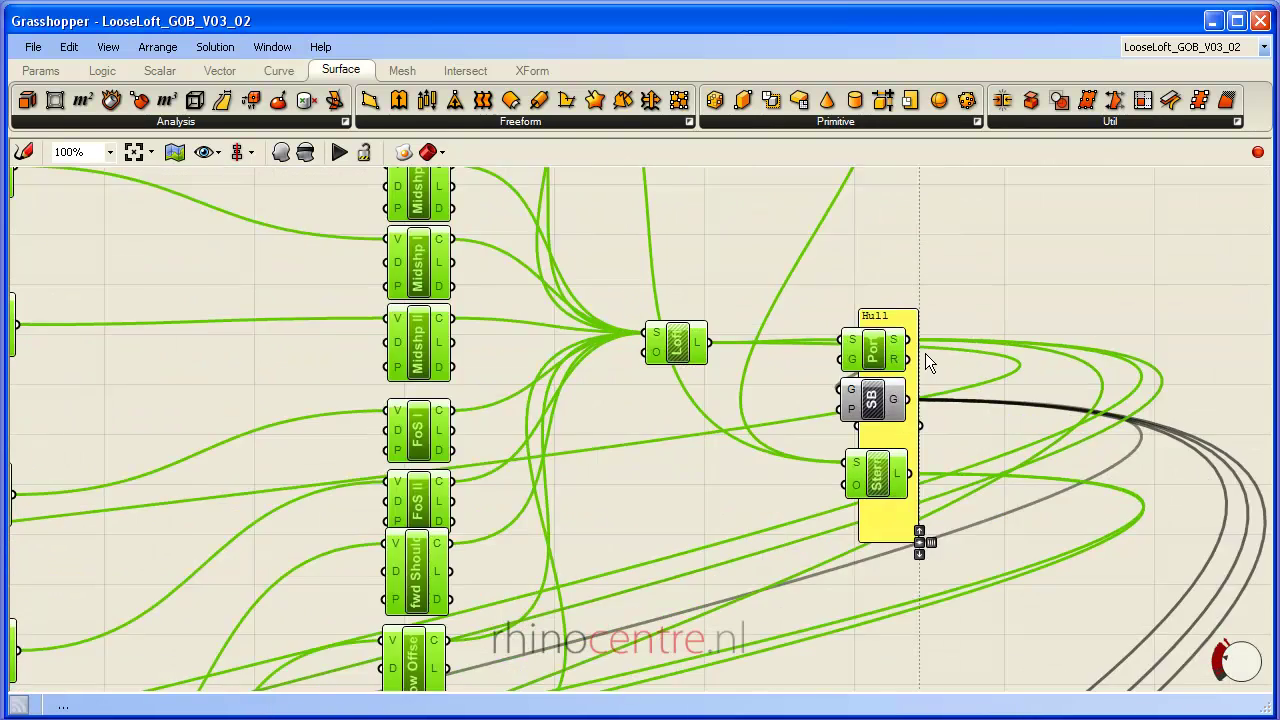
right_click_drag(916, 347, 687, 290)
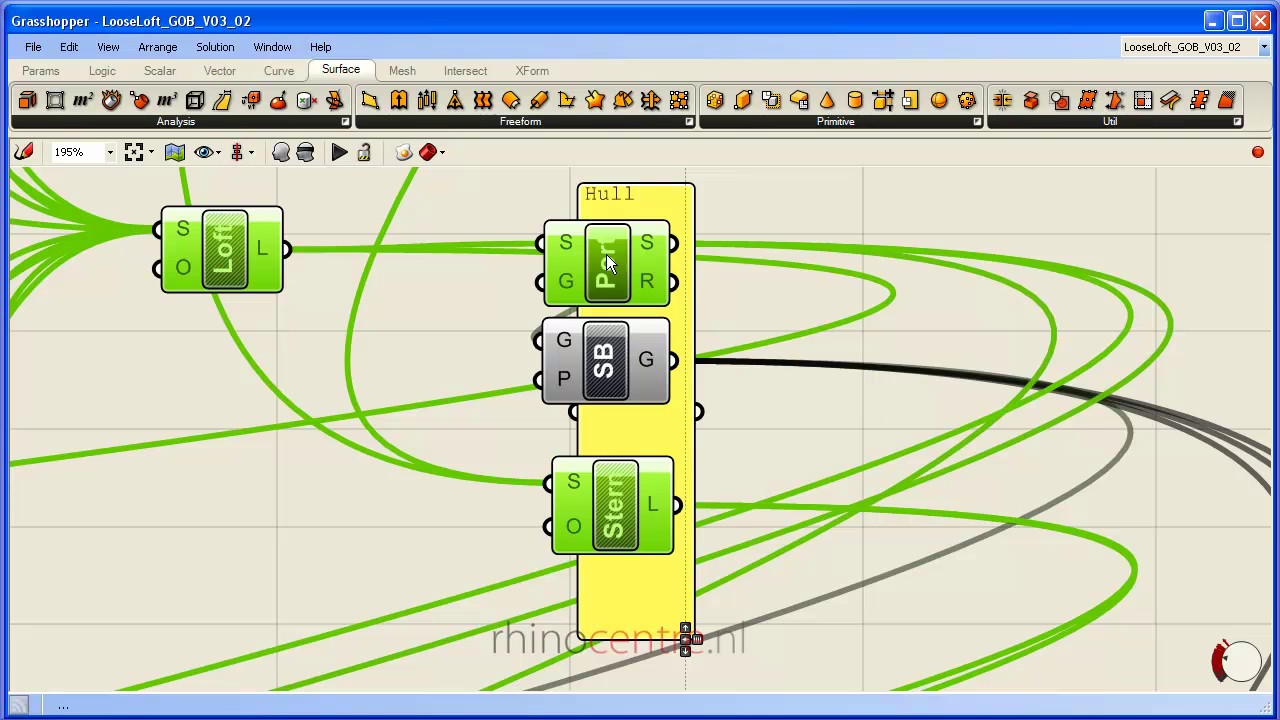
- Select only the Port and SB components and restore the editor to a smaller window
left_click(518, 190)
left_click(604, 263)
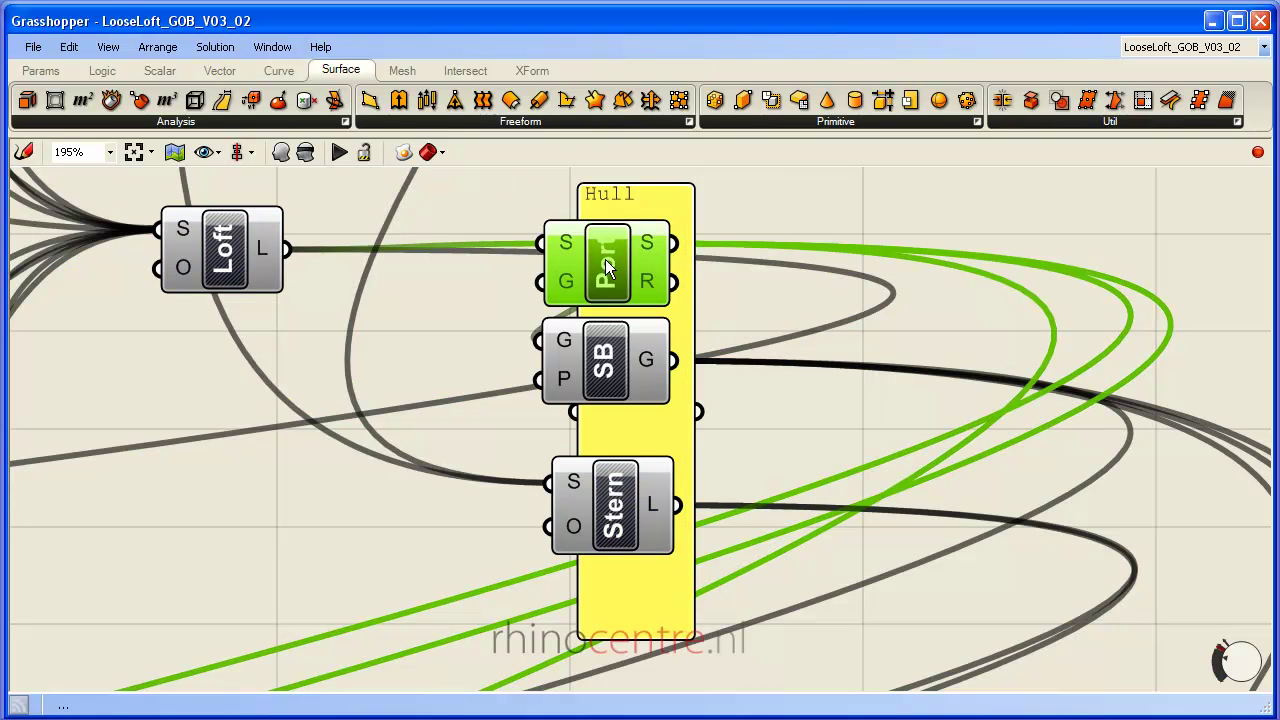
left_click(601, 353, "shift")
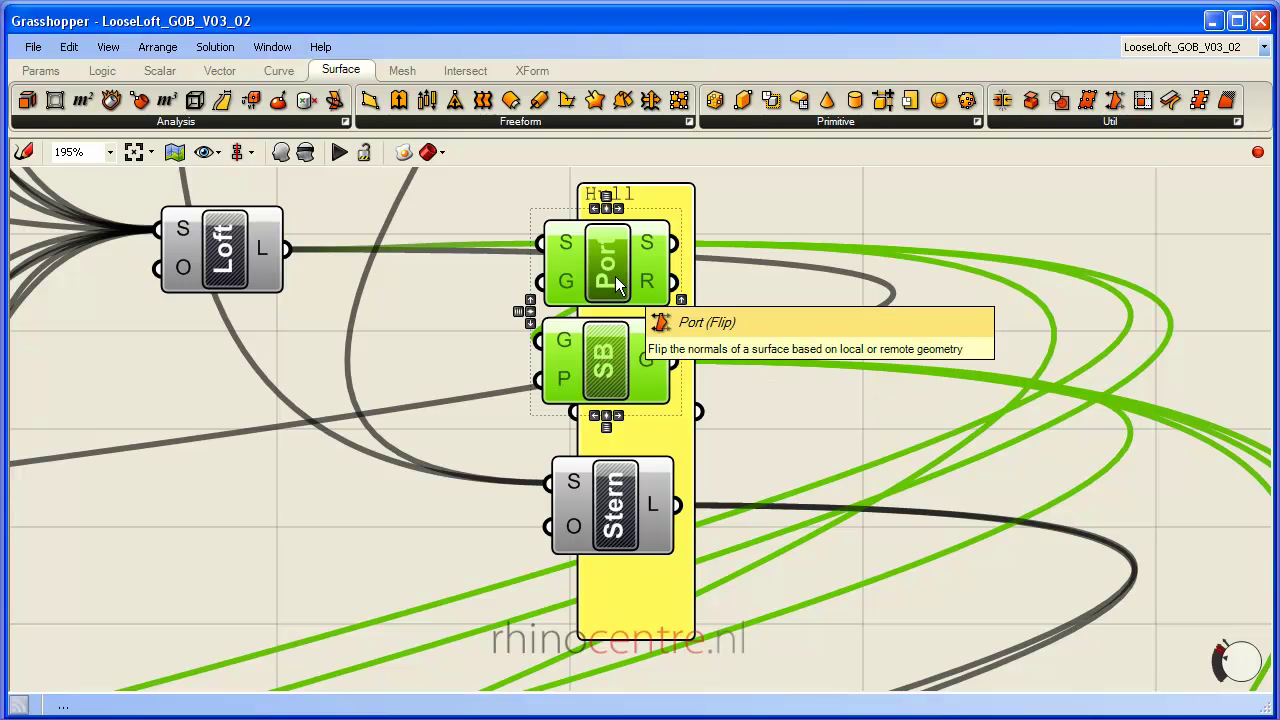
double_click(617, 28)
- Move the editor aside and orbit the Rhino hull to view its bow and side
left_click_drag(509, 71, 389, 218)
left_click_drag(719, 203, 224, 50)
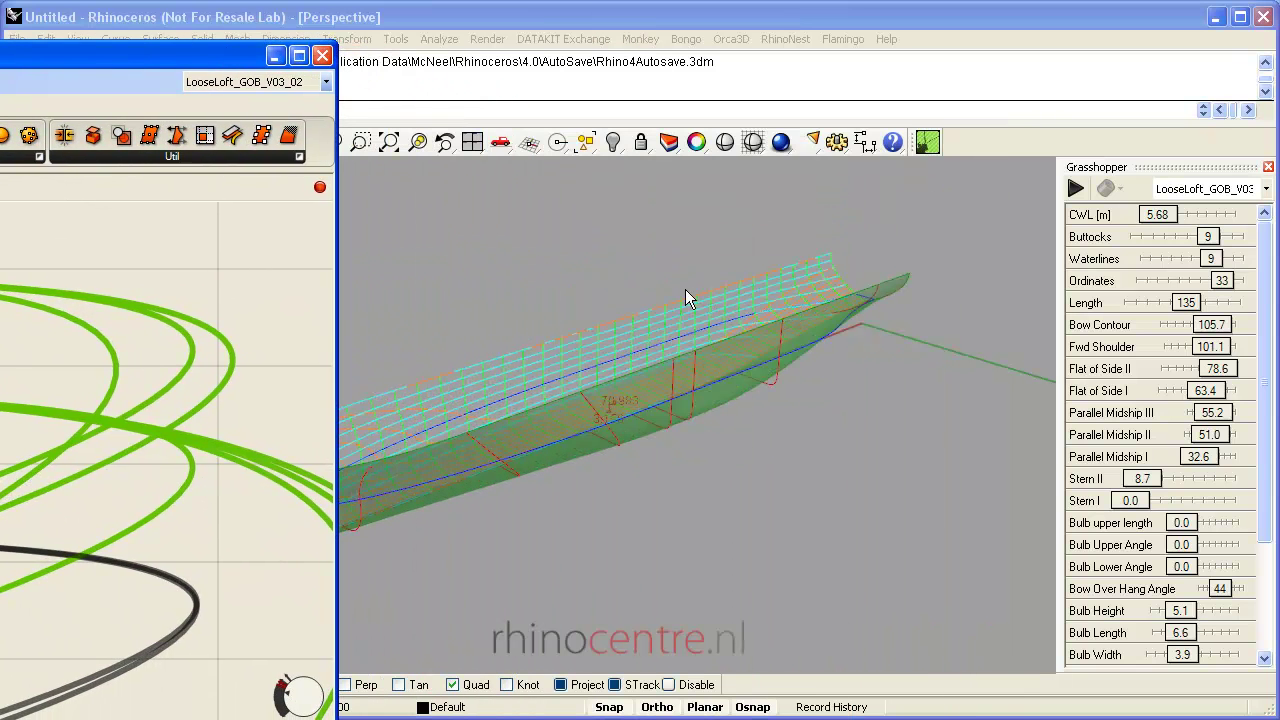
right_click_drag(739, 375, 789, 363)
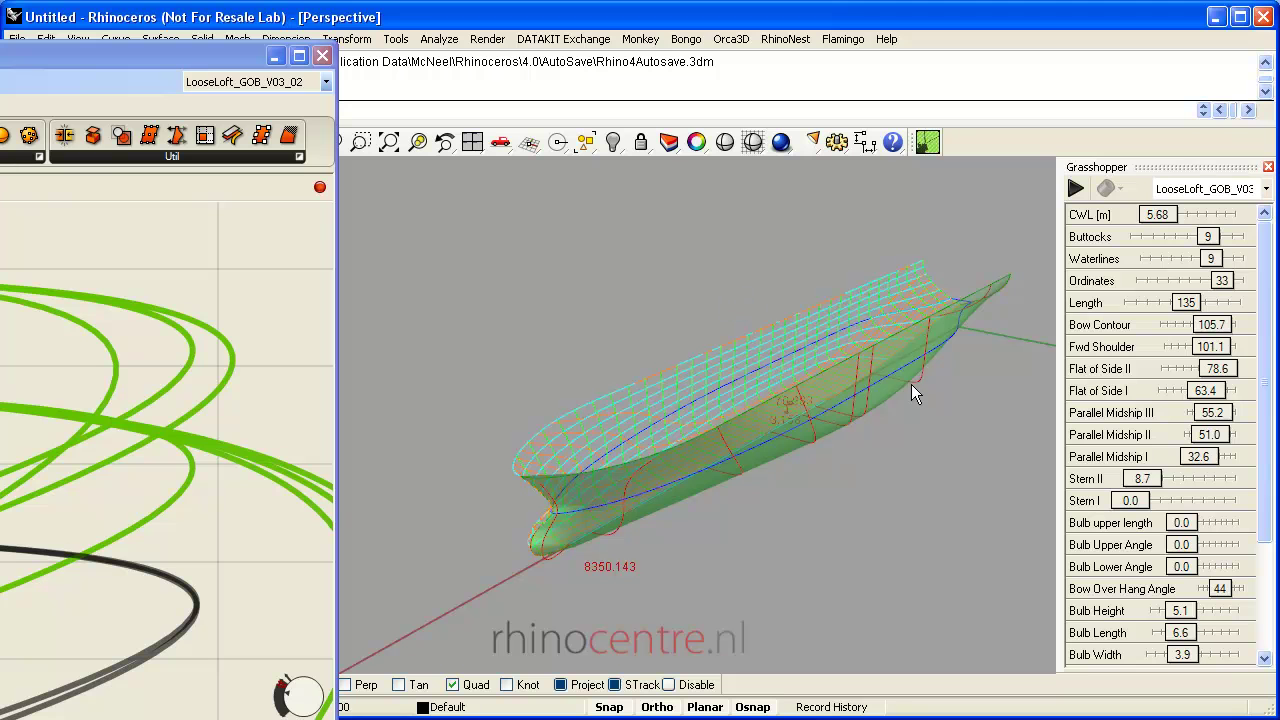
right_click_drag(895, 378, 878, 393)
left_click_drag(82, 53, 189, 48)
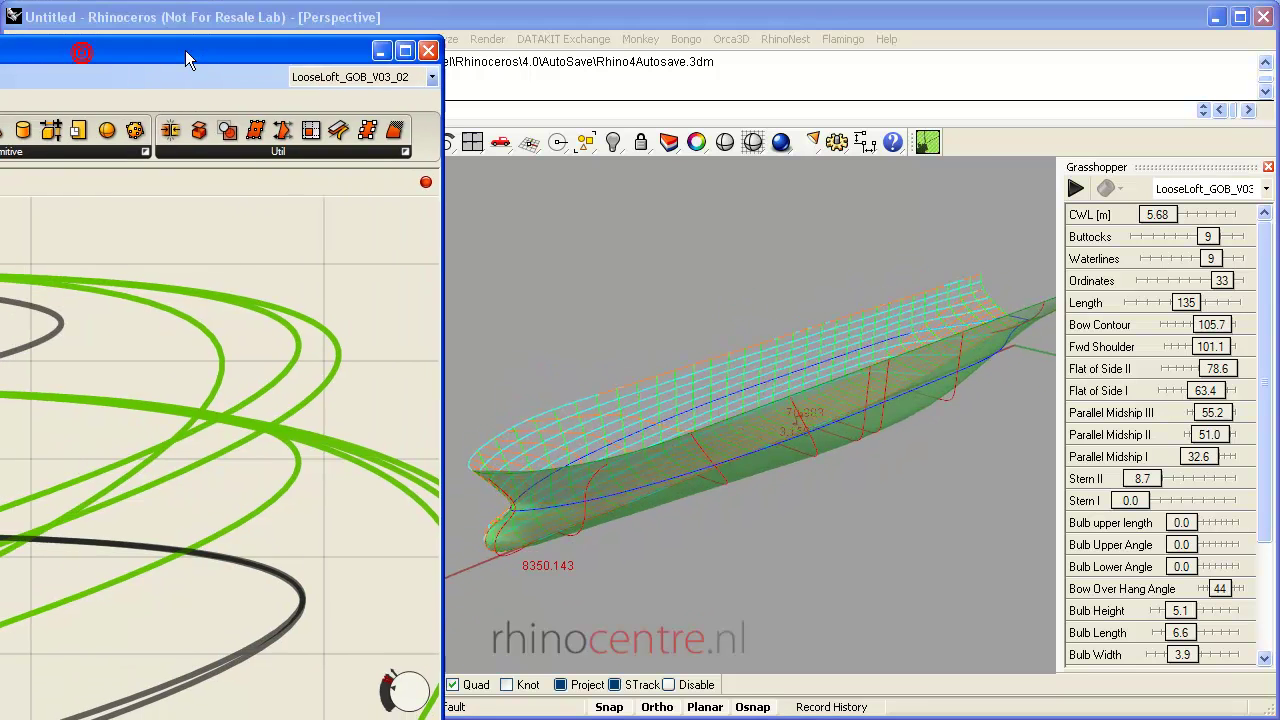
- Center the Hull group on the canvas and reselect the Port and SB components
scroll(306, 400, "down", 5)
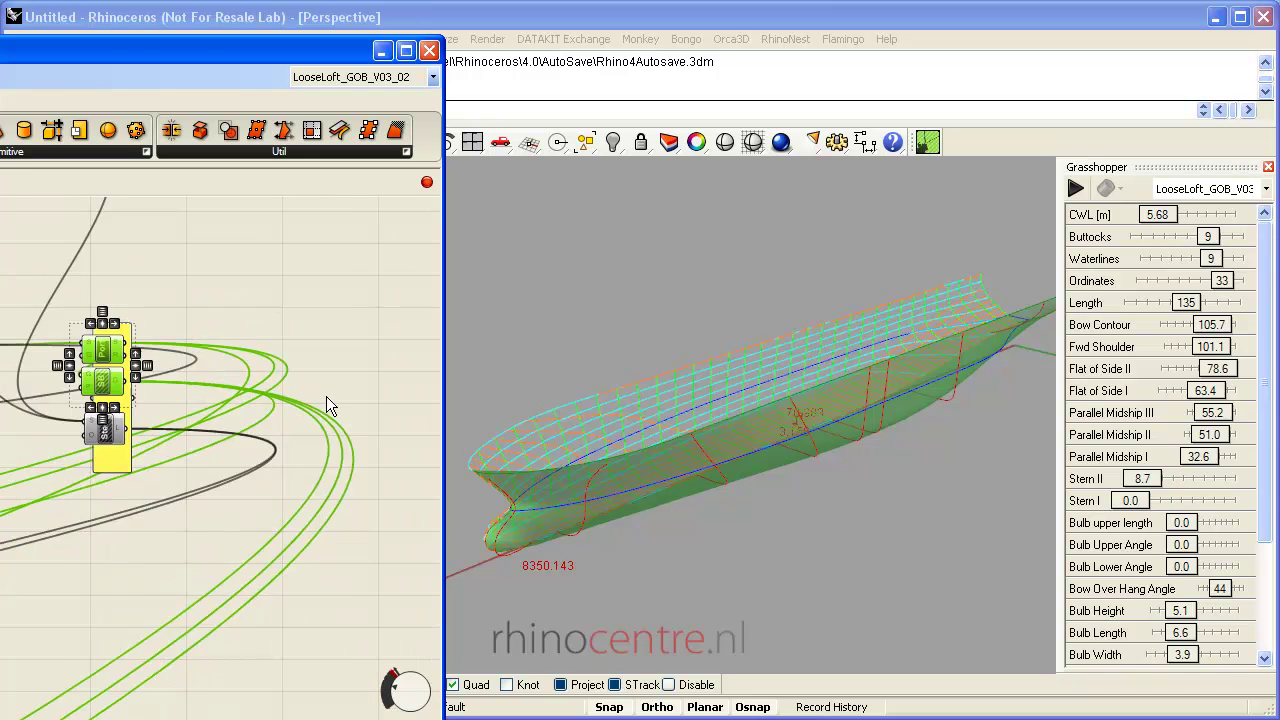
scroll(283, 420, "up", 2)
scroll(220, 405, "up", 3)
left_click(153, 260)
right_click_drag(153, 260, 67, 228)
left_click(240, 340)
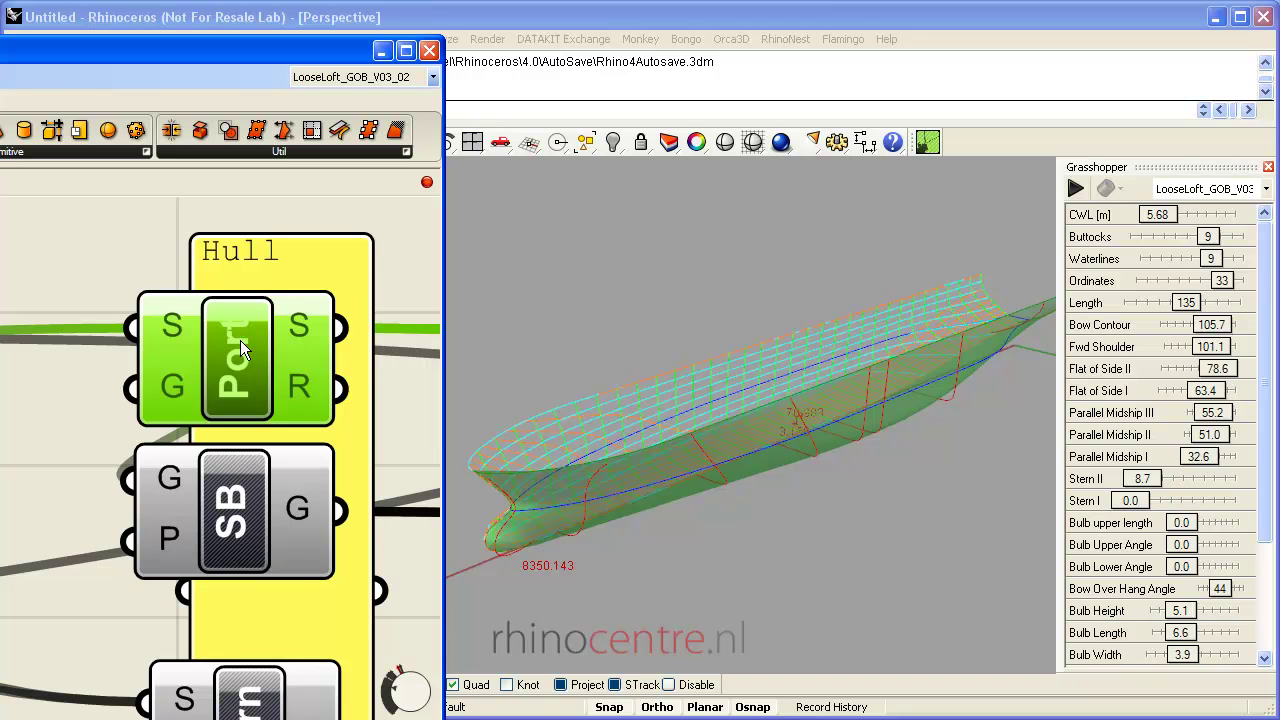
left_click(240, 515, "shift")
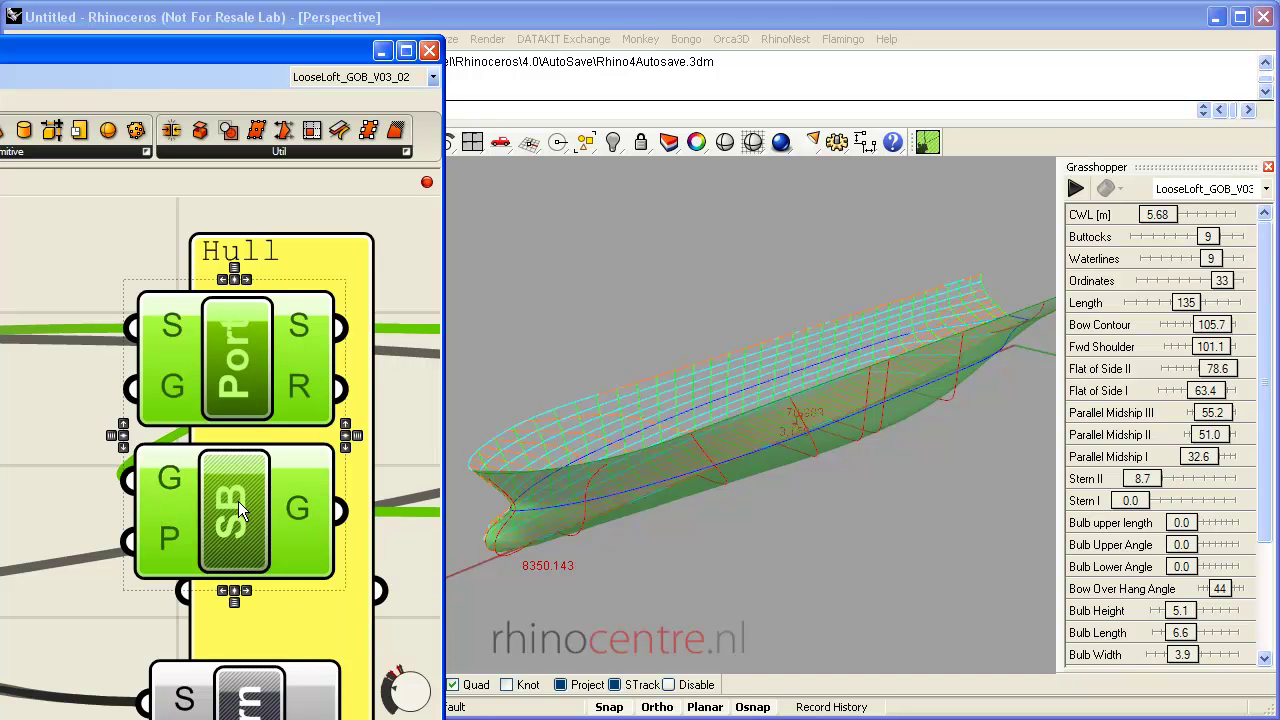
- Zoom the canvas and shift the editor so the Loft and Hull group are fully visible
scroll(245, 500, "down", 4)
scroll(250, 495, "down", 4)
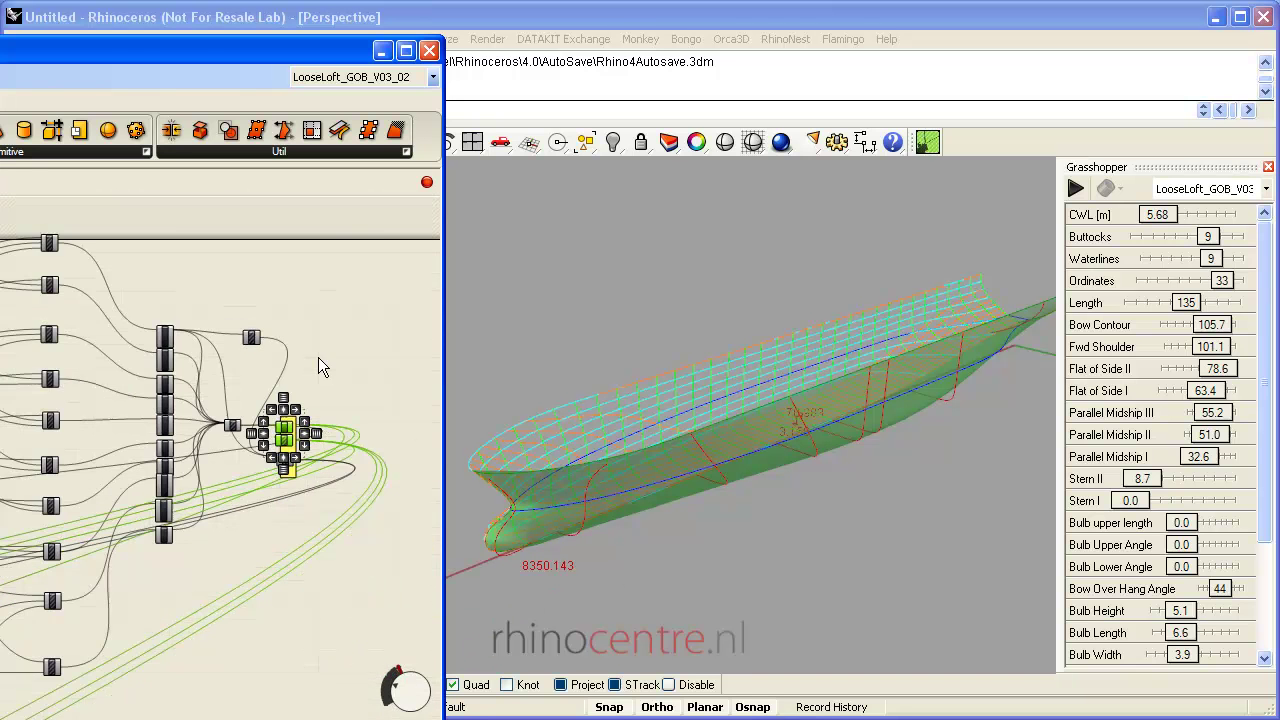
scroll(285, 455, "down", 3)
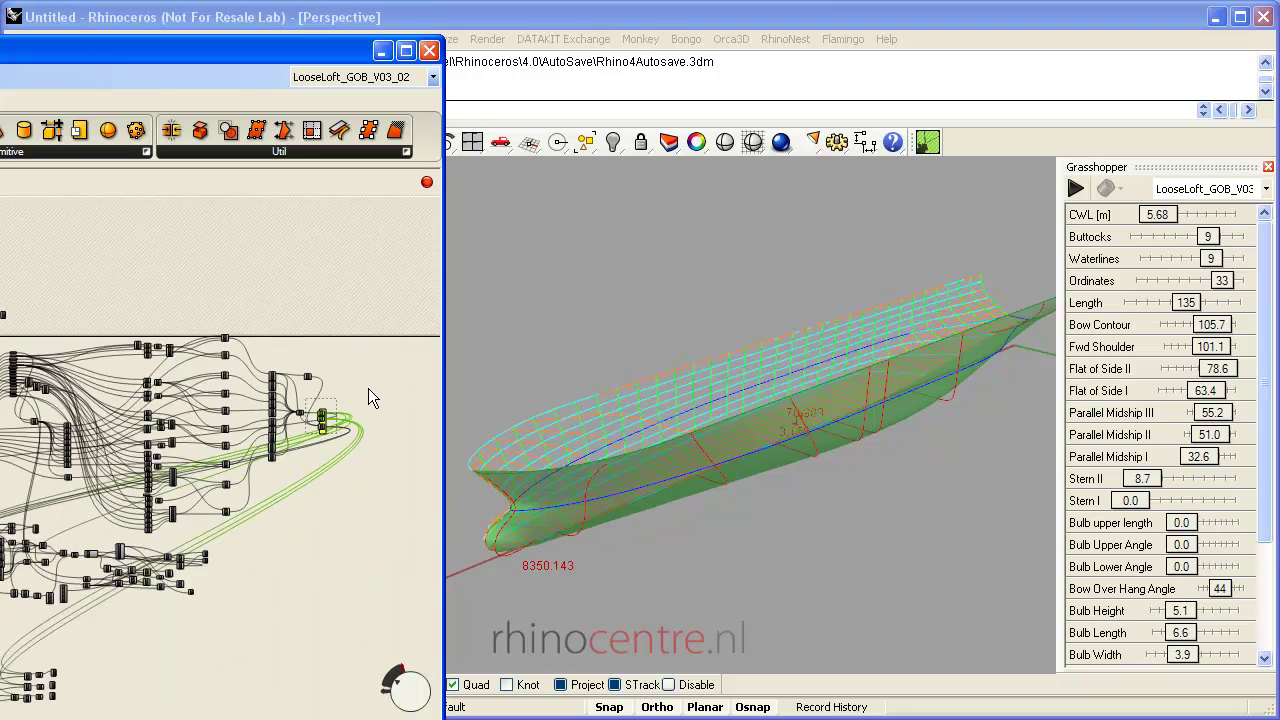
scroll(340, 415, "up", 8)
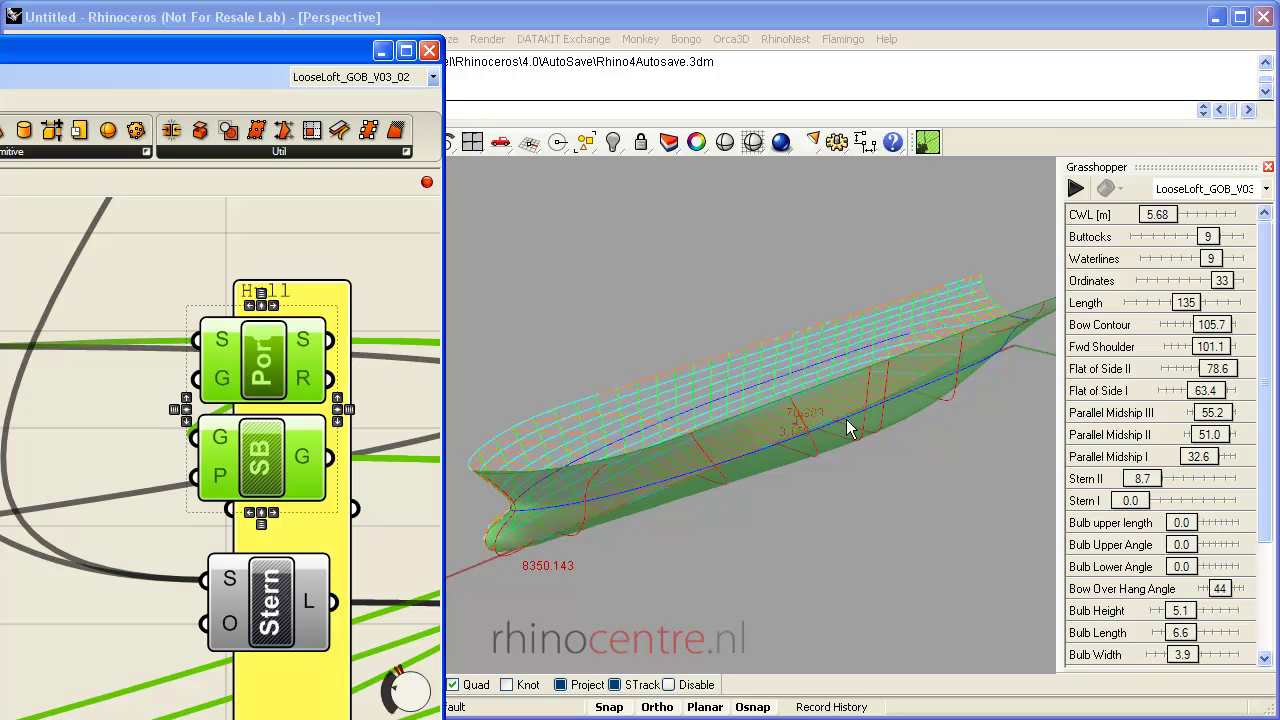
scroll(277, 277, "down", 5)
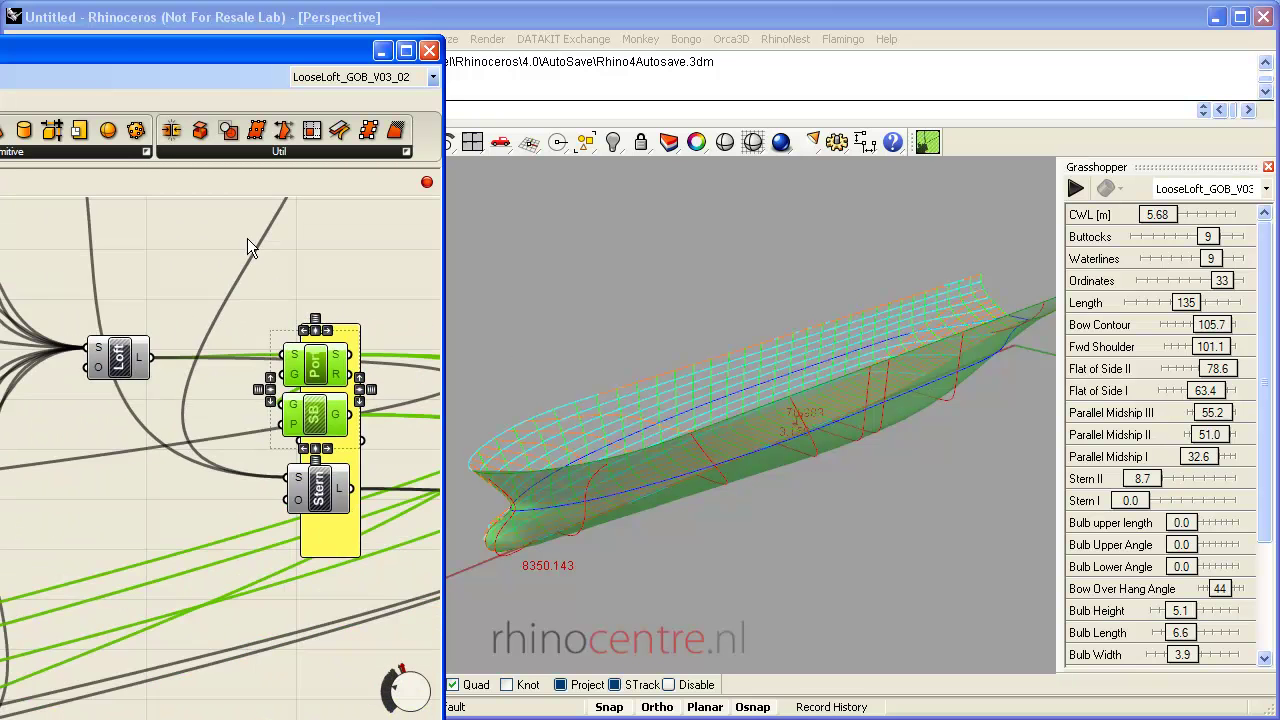
left_click_drag(290, 60, 862, 24)
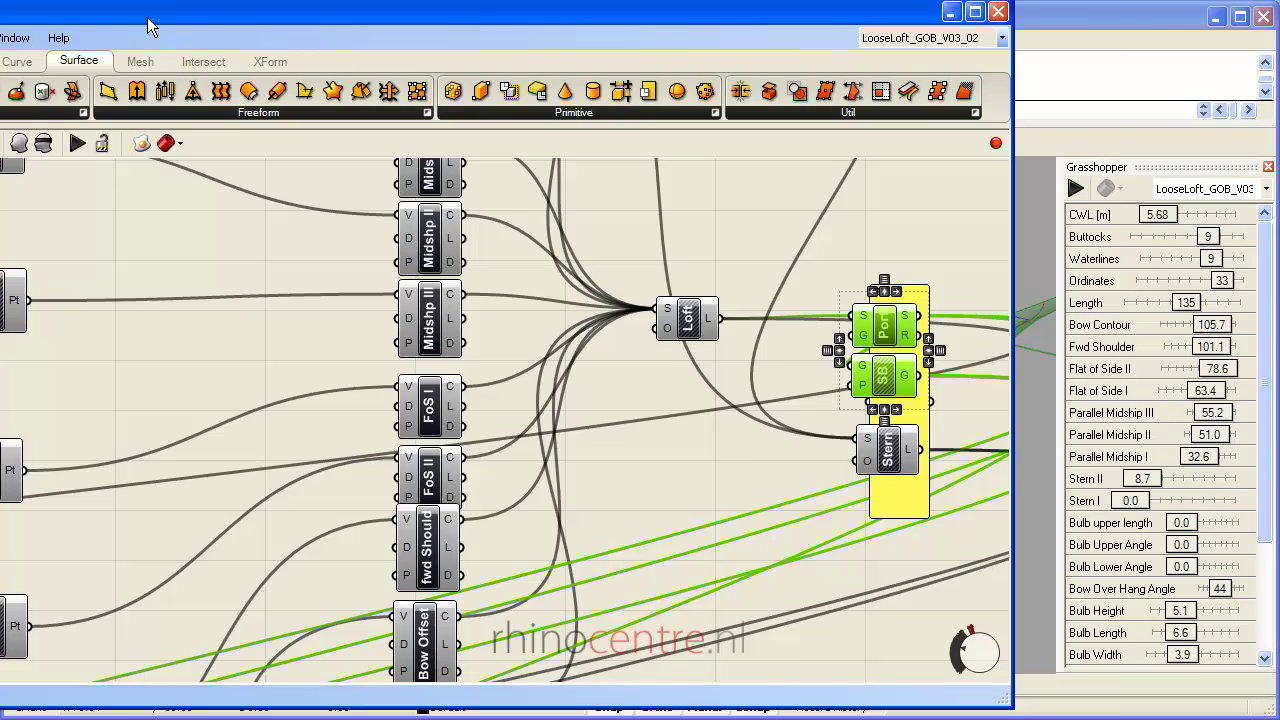
left_click_drag(147, 15, 413, 23)
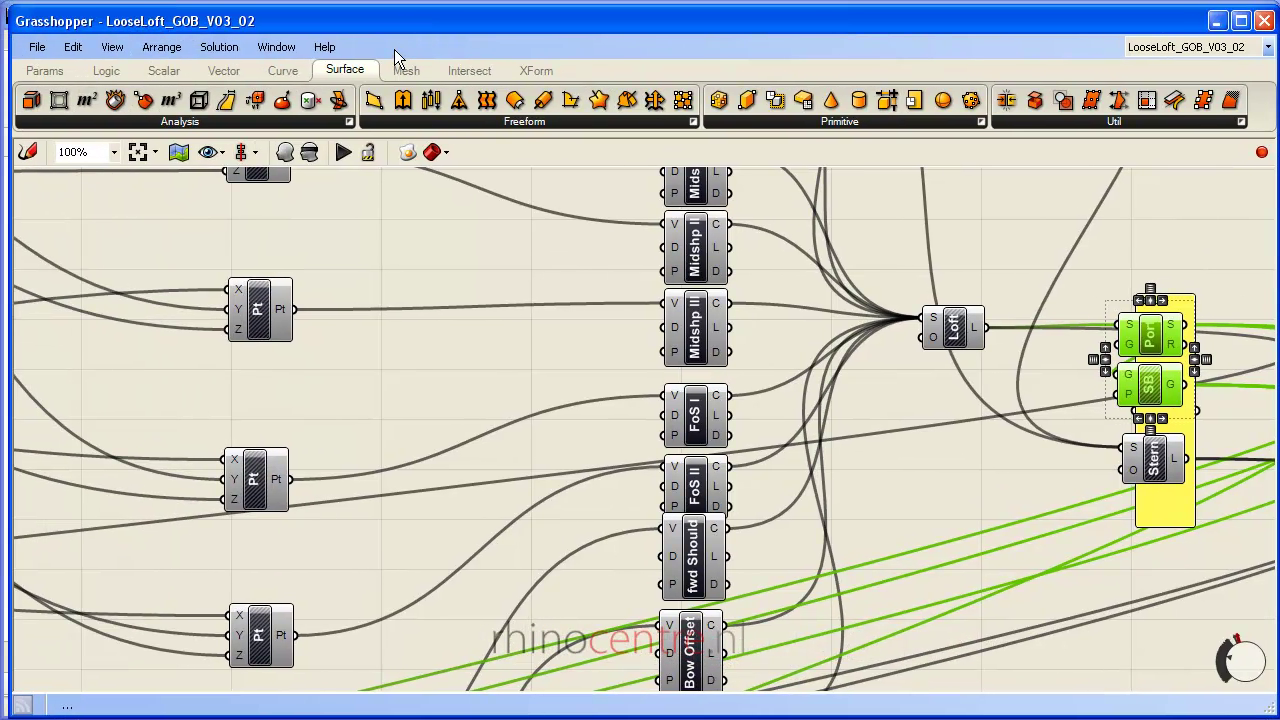
- Bake the Port and SB components and review the shaded hull with the preview hidden
left_click(406, 152)
left_click_drag(481, 12, 568, 718)
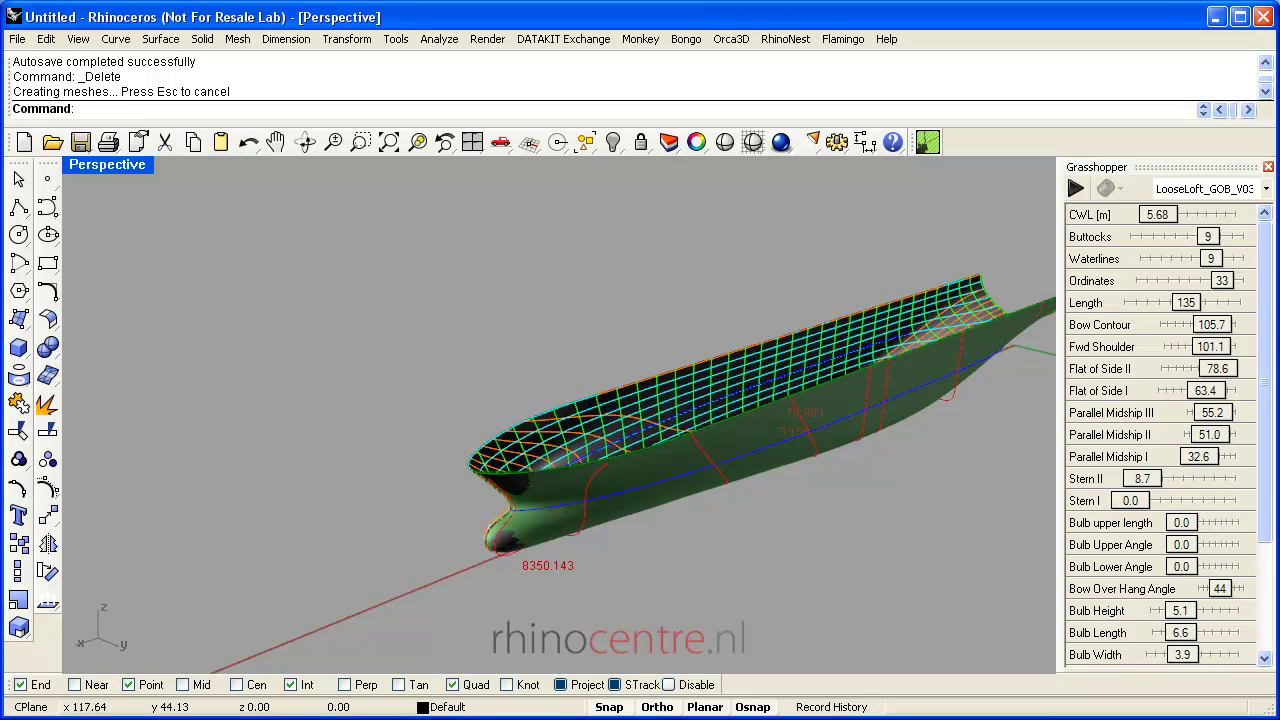
left_click(1268, 166)
right_click_drag(1000, 380, 1266, 333)
right_click_drag(743, 330, 956, 393)
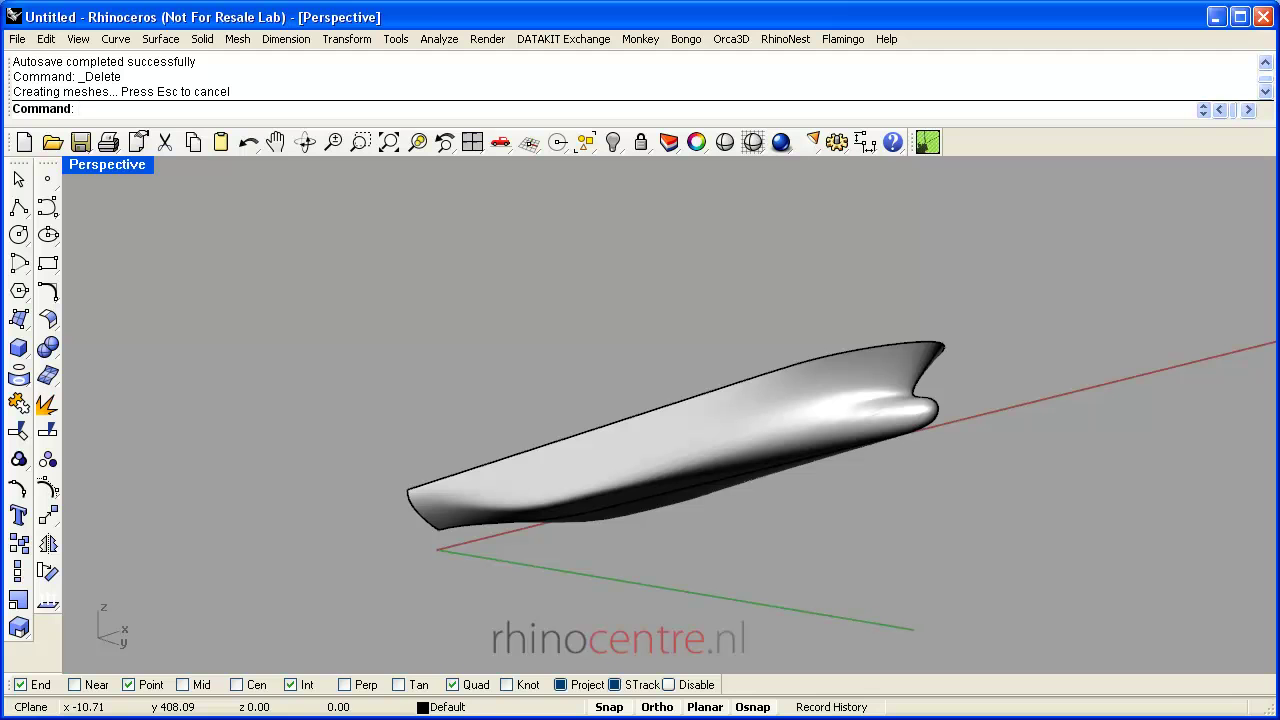
- Return to Grasshopper and delete the two baked hull surfaces
left_click(927, 142)
left_click_drag(964, 516, 808, 351)
key("Delete")
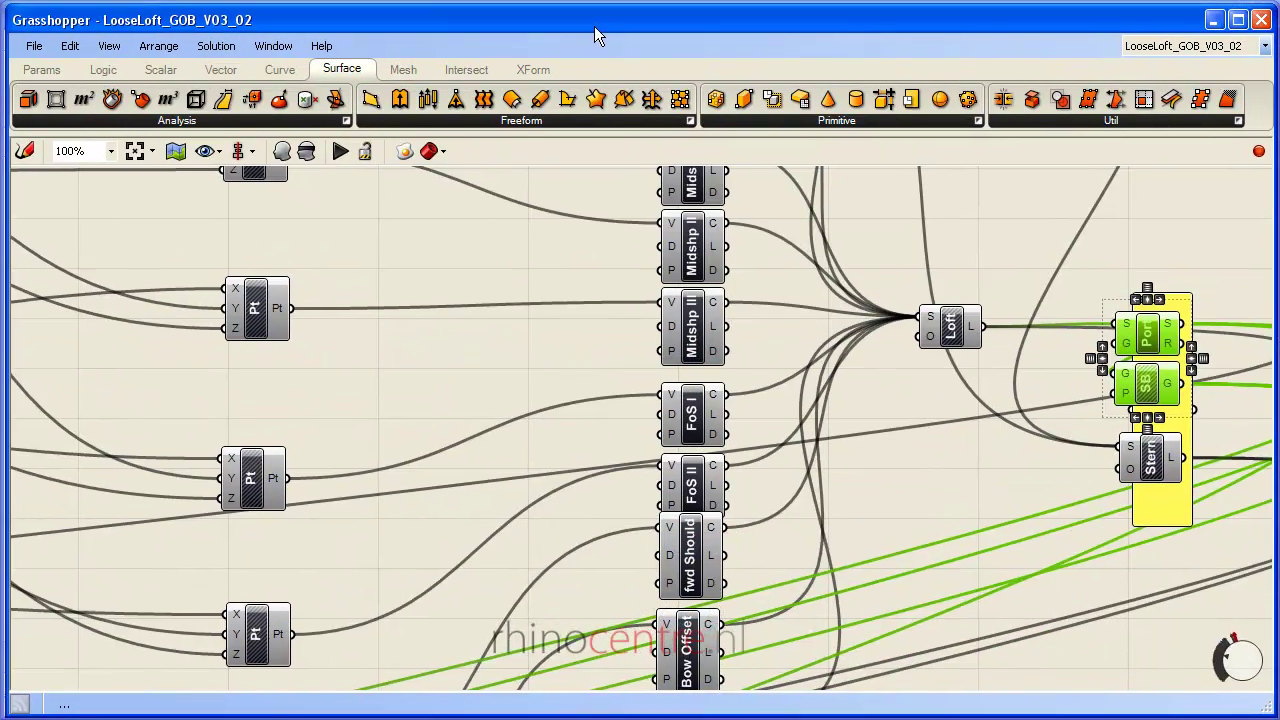
right_click_drag(390, 358, 619, 363)
scroll(610, 340, "down", 5)
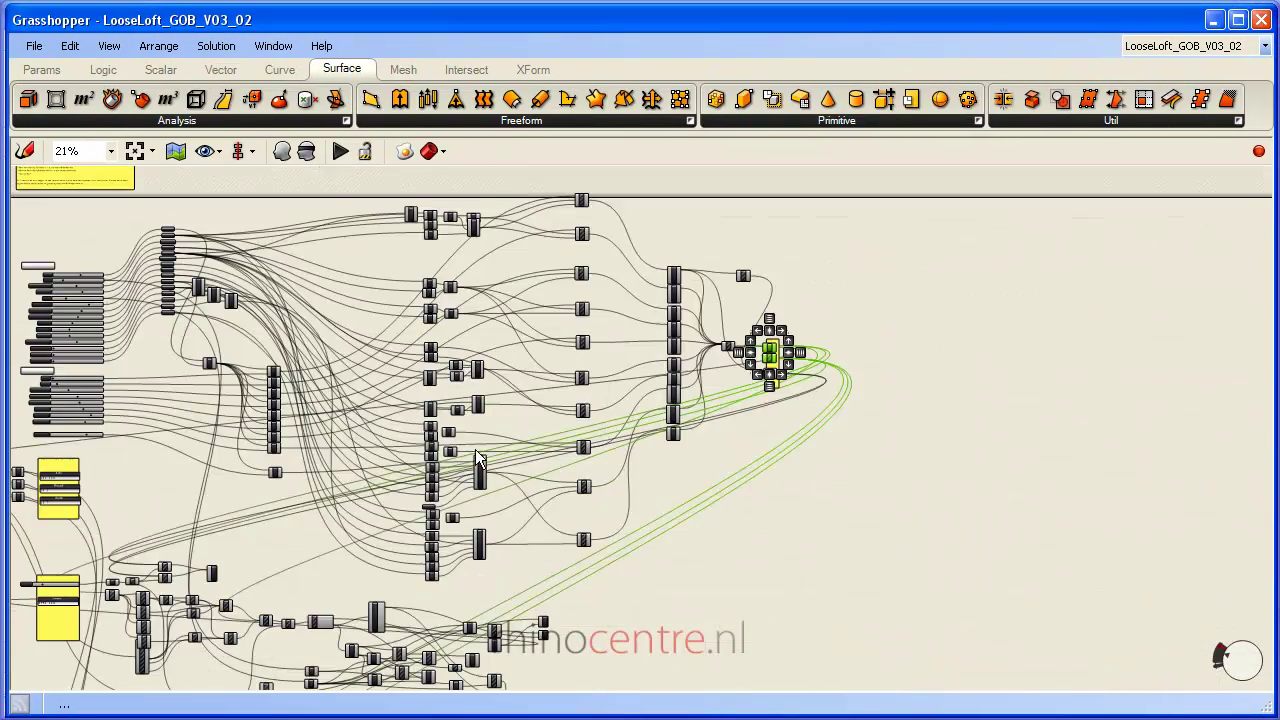
right_click_drag(246, 531, 486, 437)
right_click_drag(444, 393, 624, 384)
scroll(425, 404, "up", 5)
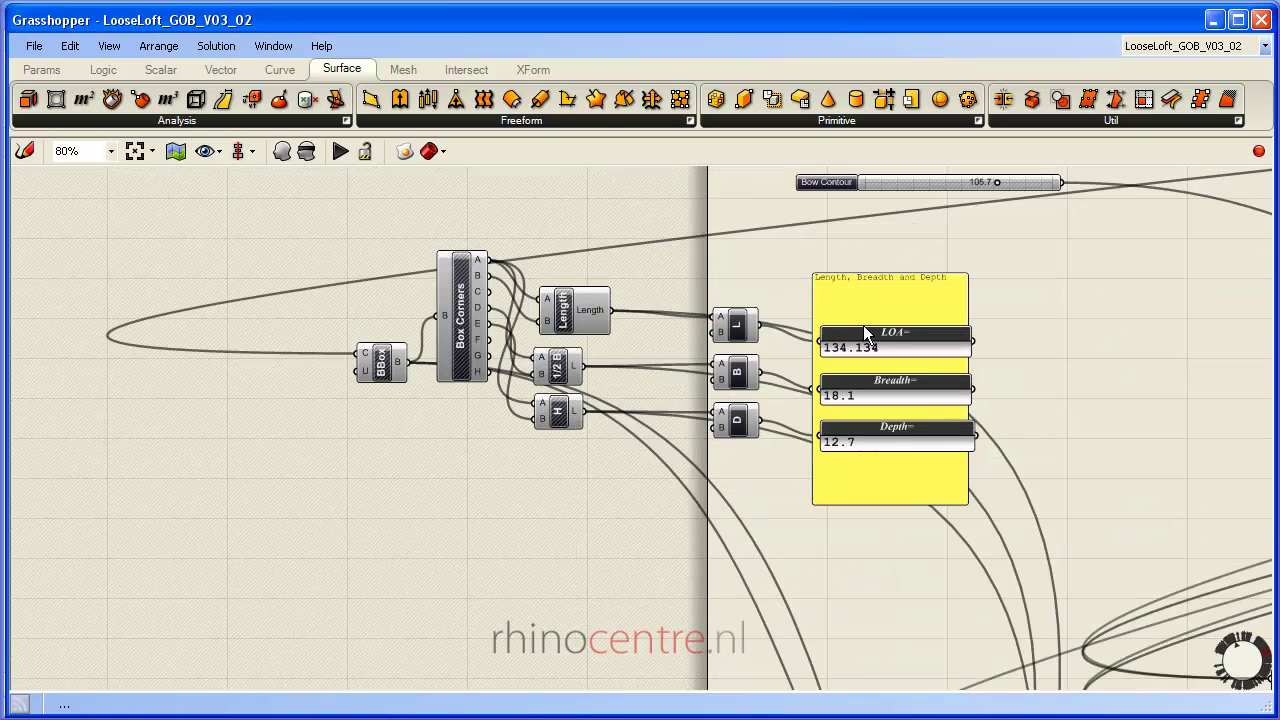
right_click_drag(881, 303, 848, 335)
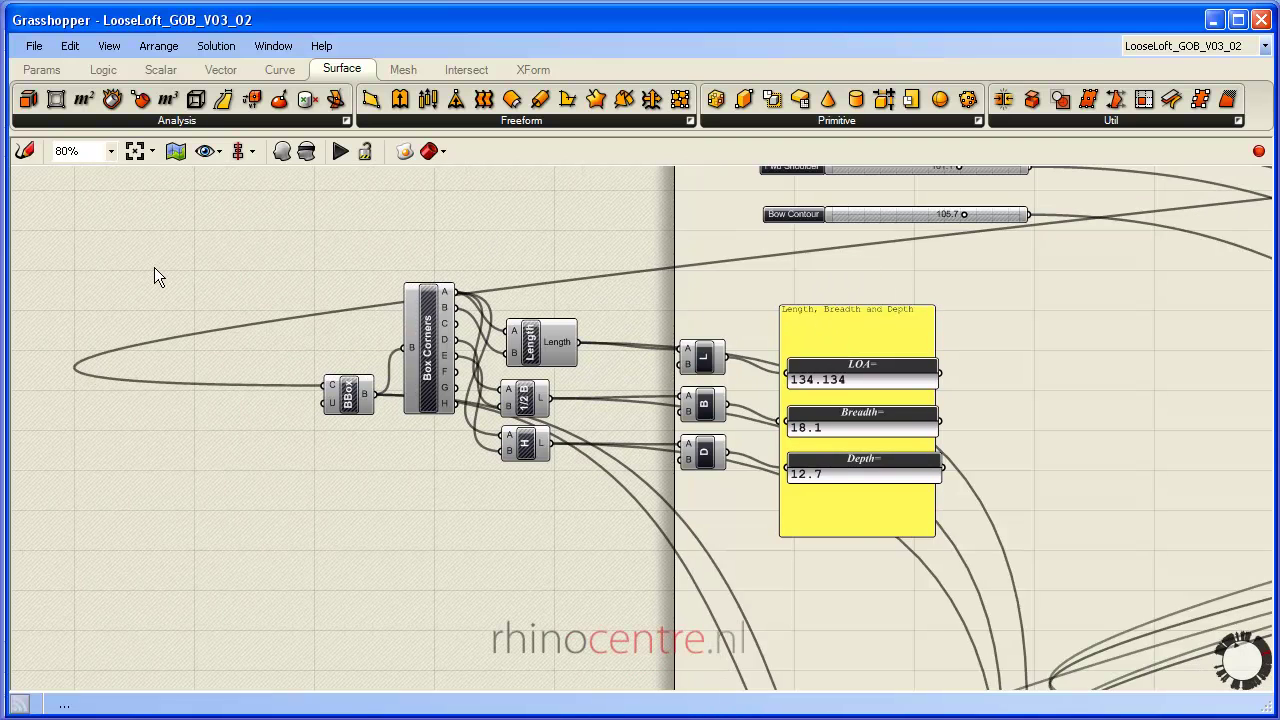
left_click_drag(100, 268, 996, 580)
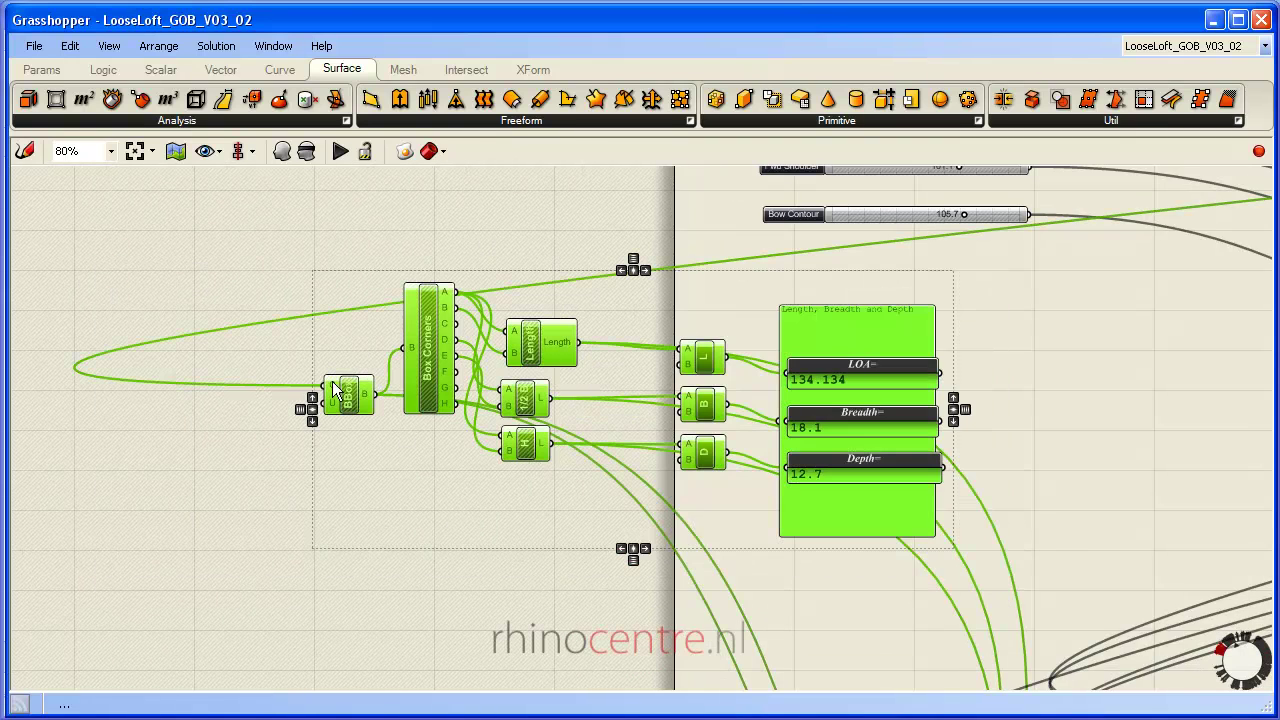
scroll(829, 402, "up", 6)
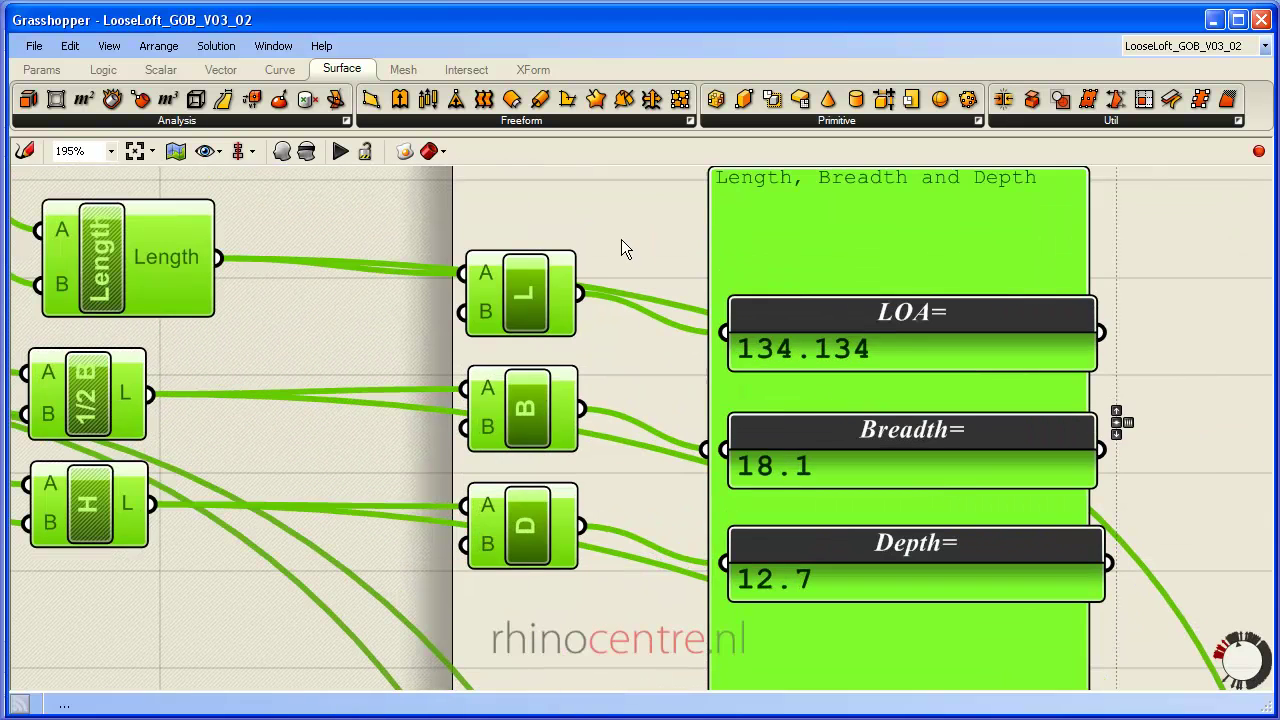
left_click(622, 242)
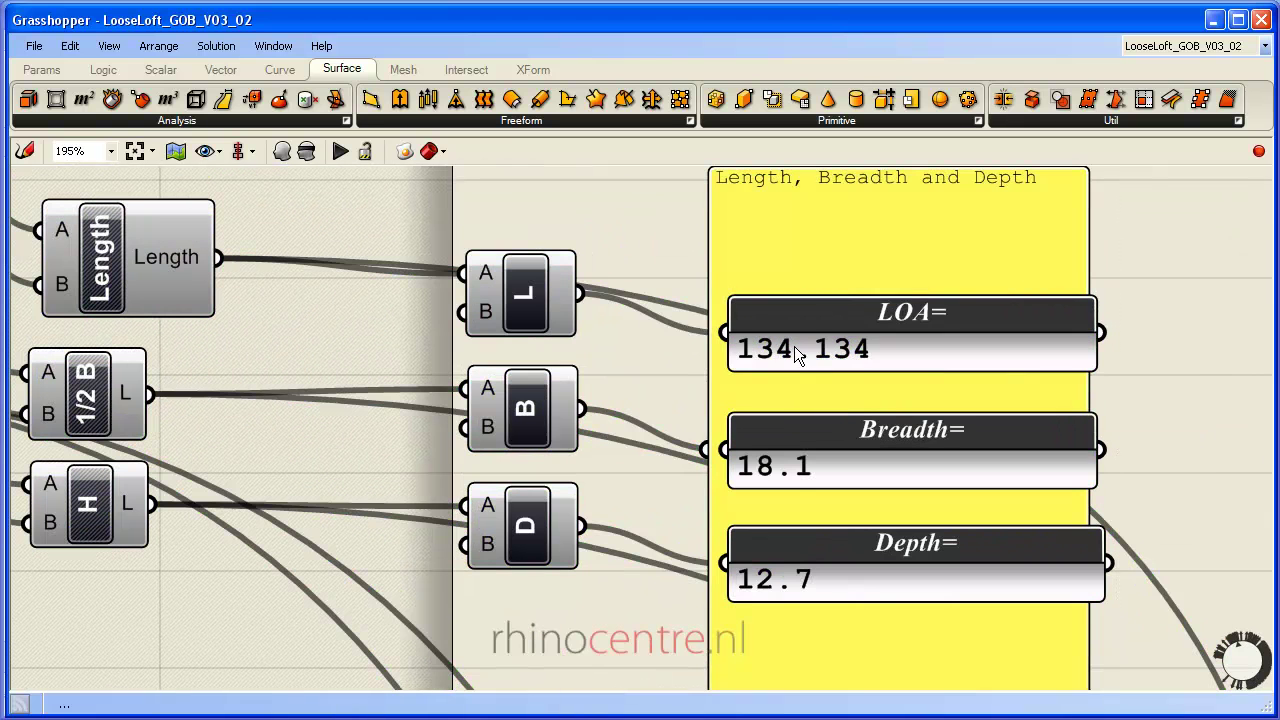
left_click(804, 317)
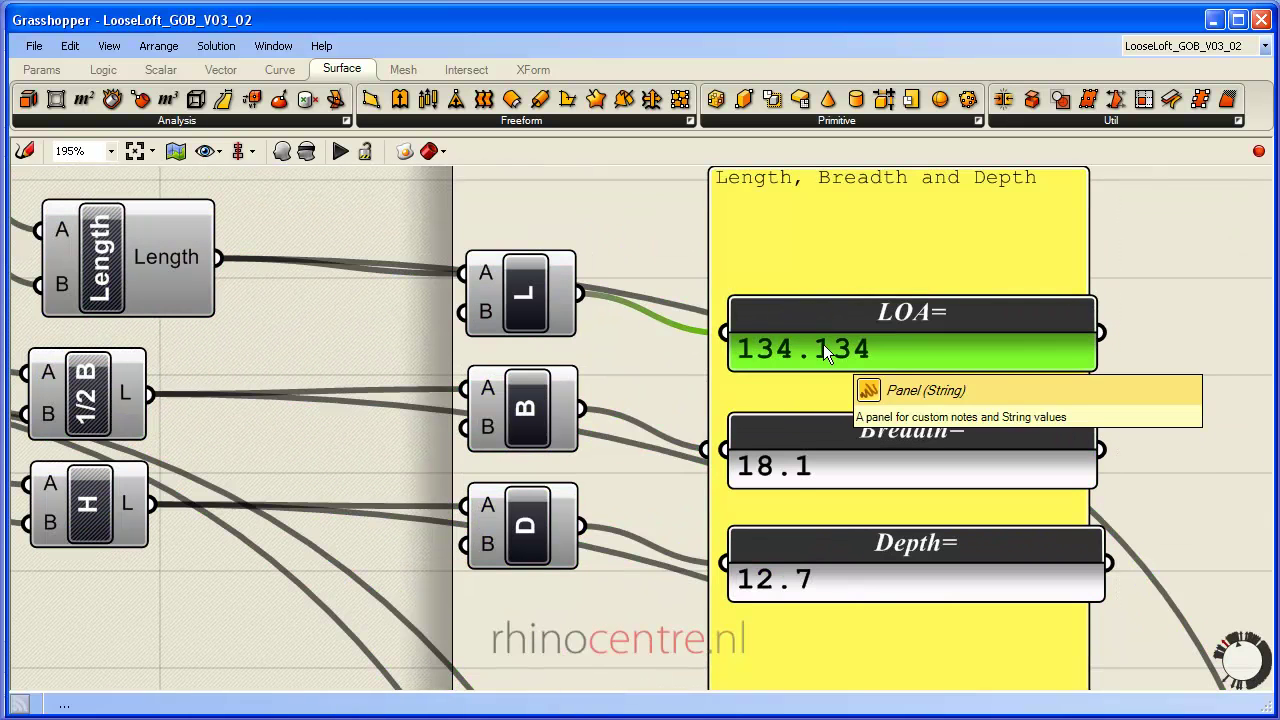
left_click(799, 438)
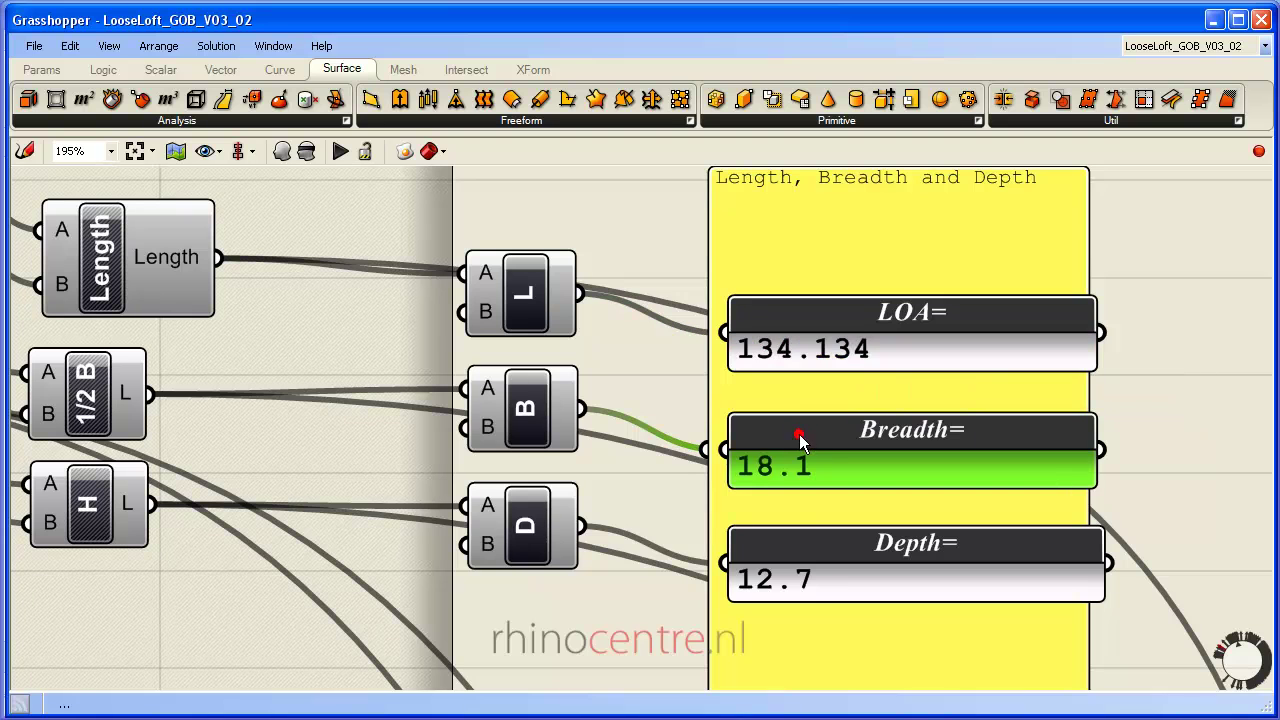
left_click(781, 543)
scroll(760, 480, "down", 5)
right_click_drag(901, 454, 601, 166)
scroll(428, 348, "up", 3)
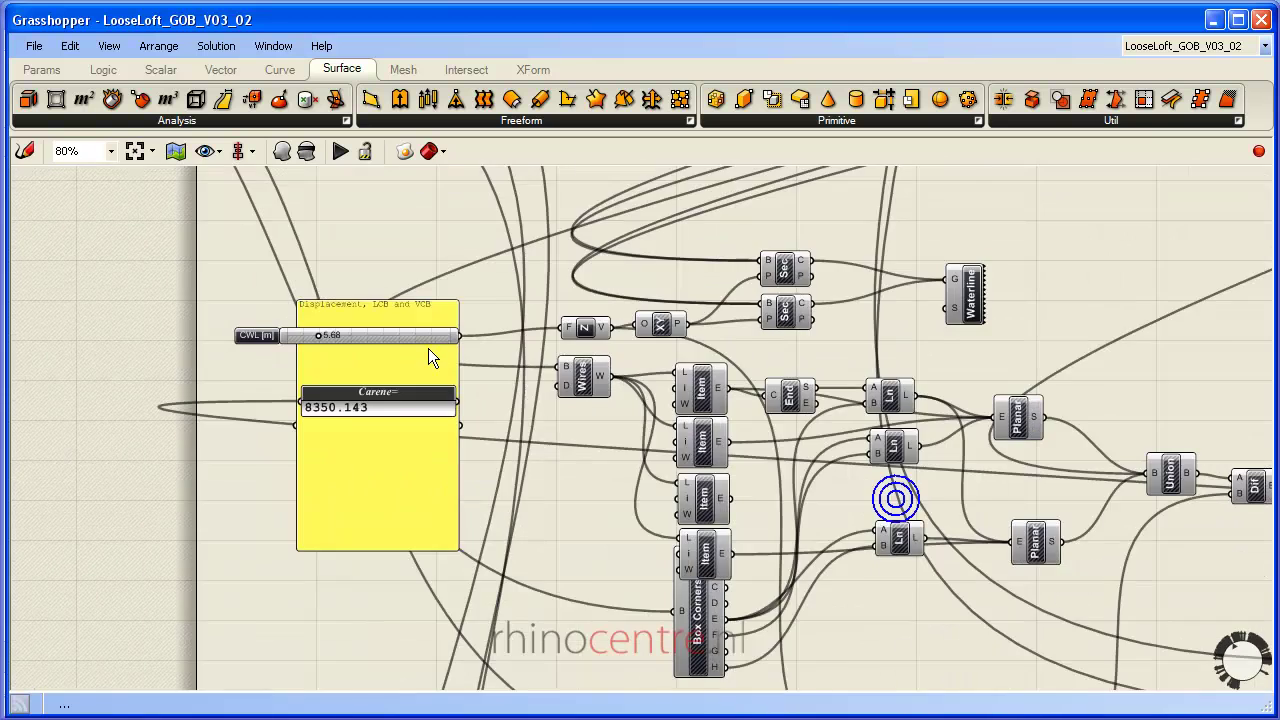
scroll(197, 309, "up", 3)
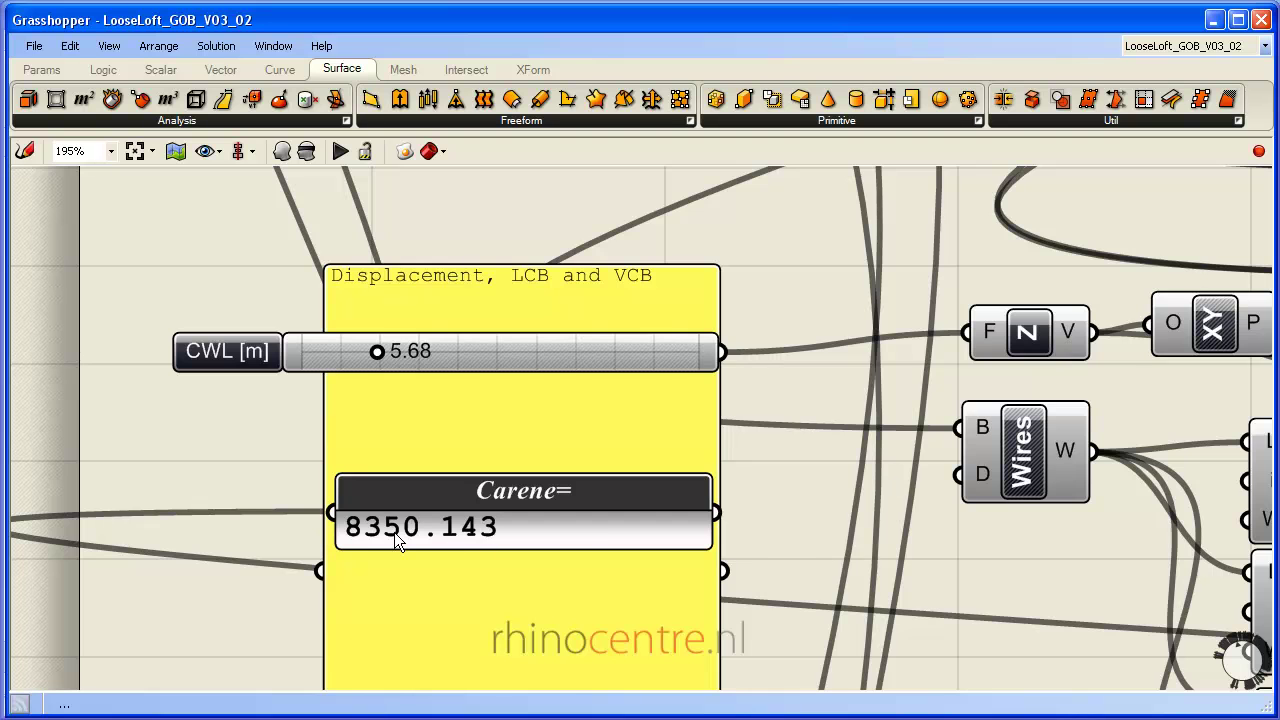
scroll(394, 532, "down", 6)
right_click_drag(435, 638, 428, 326)
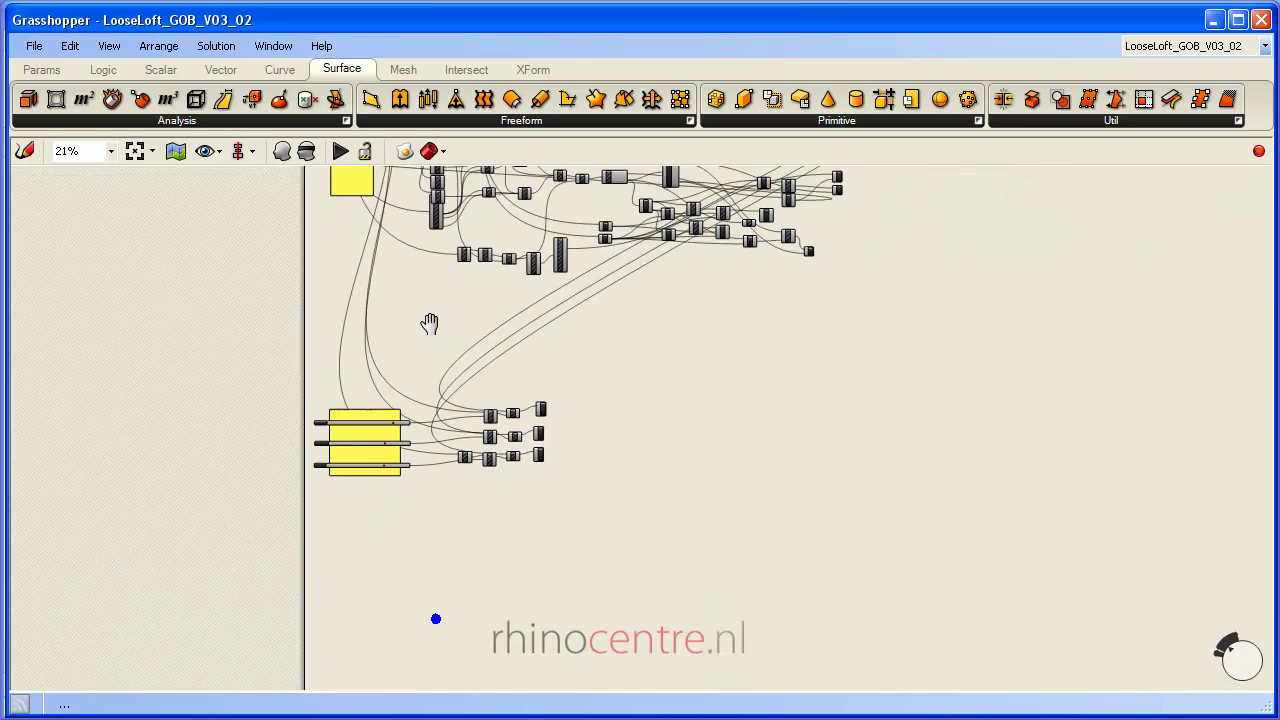
scroll(323, 440, "up", 4)
right_click_drag(349, 417, 404, 405)
scroll(404, 405, "up", 1)
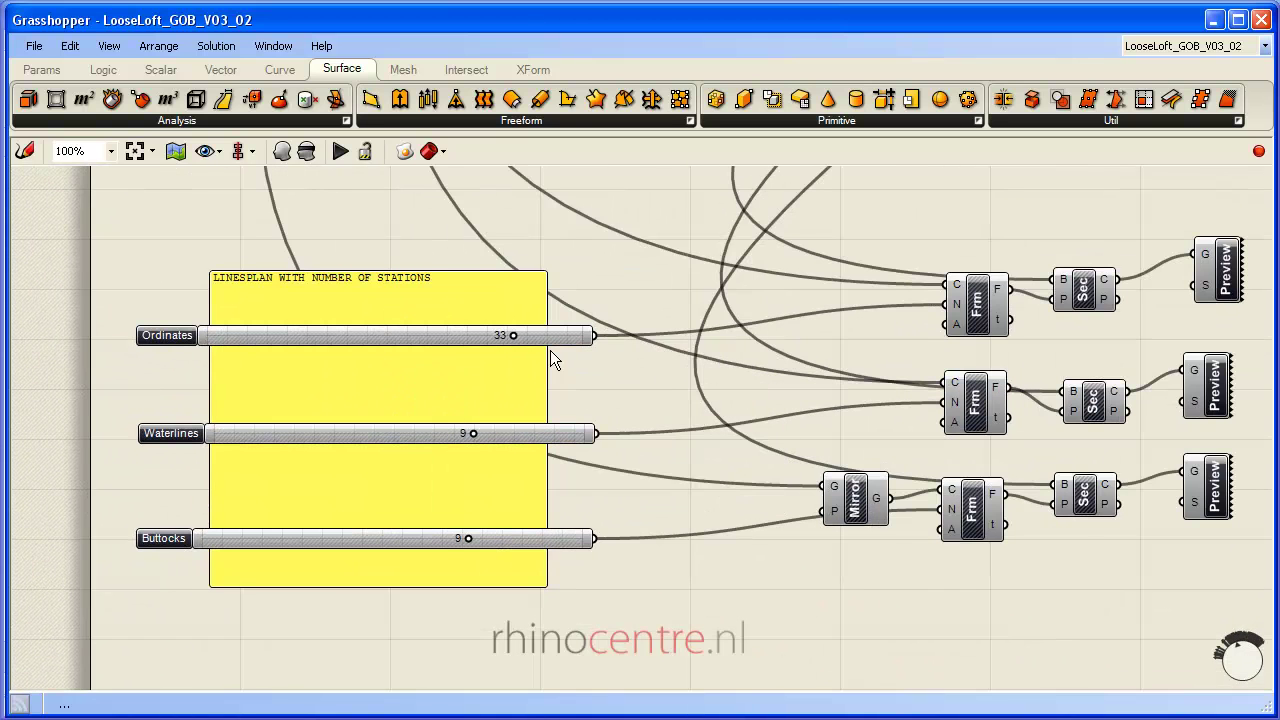
right_click_drag(550, 350, 508, 358)
scroll(508, 358, "down", 1)
left_click_drag(80, 233, 1118, 630)
scroll(943, 559, "down", 5)
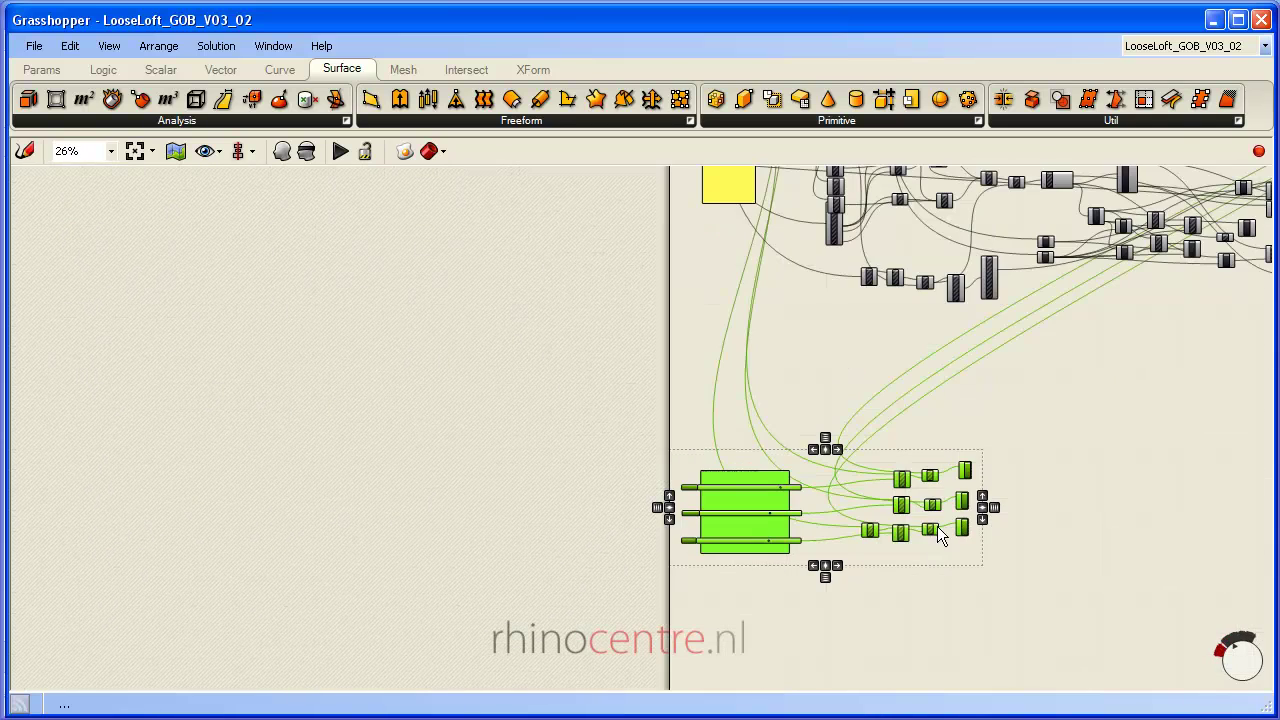
right_click_drag(1125, 421, 782, 480)
scroll(780, 485, "down", 4)
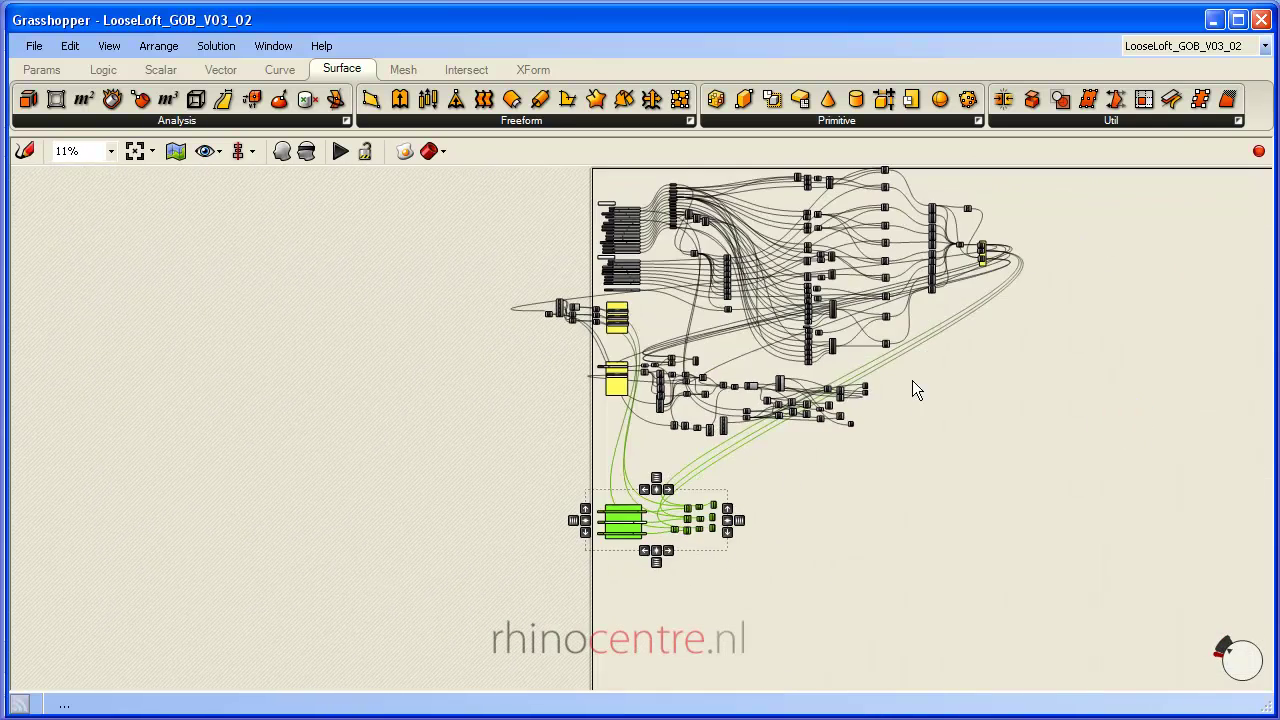
right_click_drag(897, 402, 831, 482)
left_click(831, 482)
left_click_drag(398, 268, 937, 400)
scroll(800, 352, "up", 2)
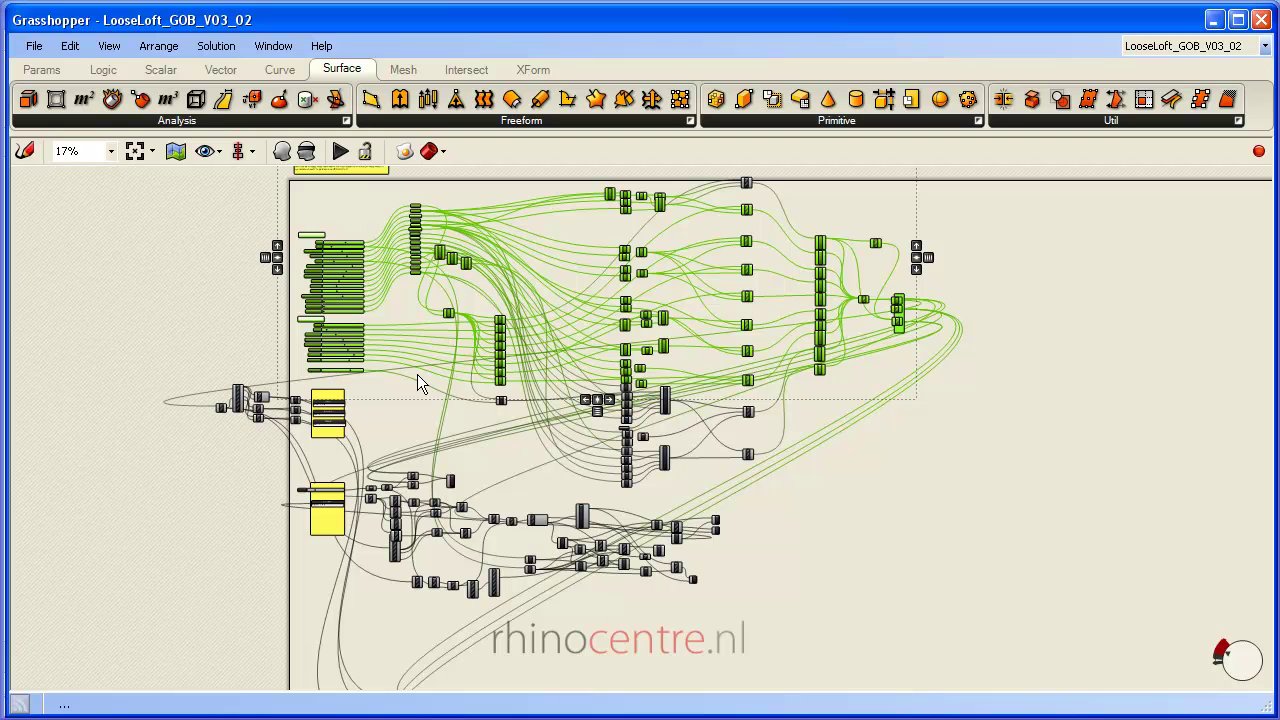
left_click_drag(437, 381, 793, 493, "shift")
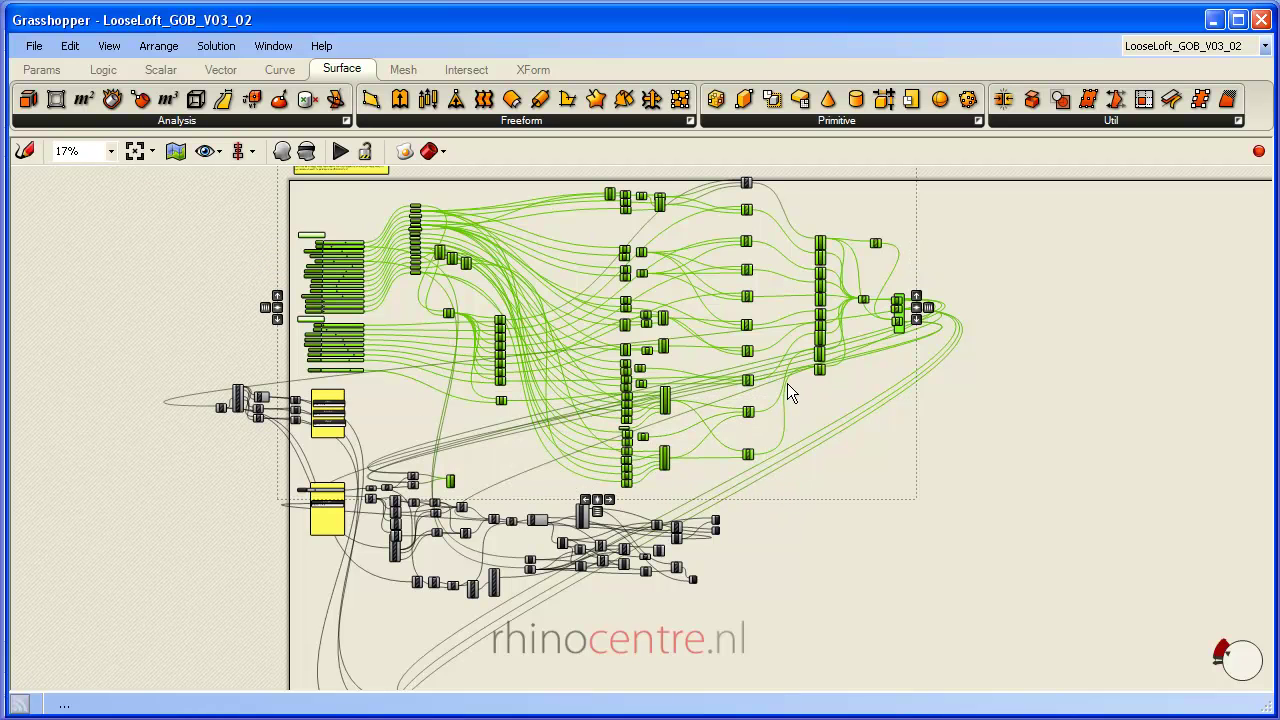
left_click(897, 345)
scroll(897, 345, "up", 10)
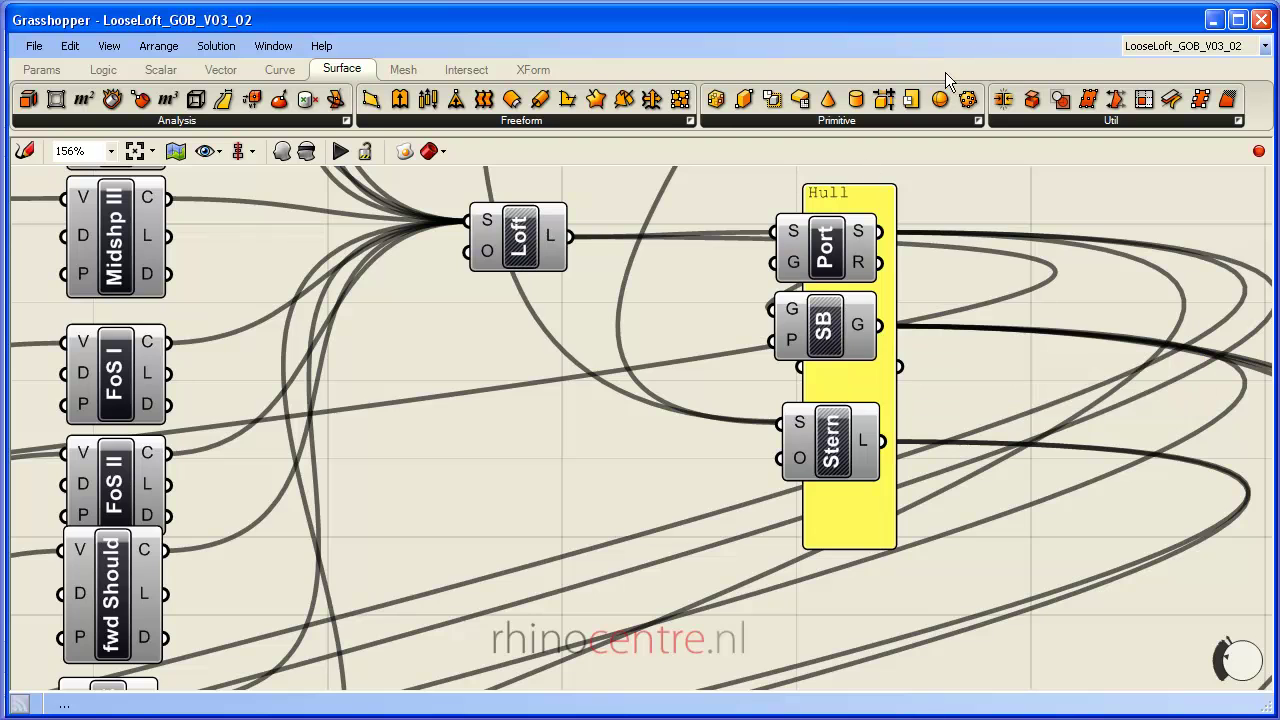
- Select the Port and SB components and bake them with Bake selected objects
left_click(828, 236)
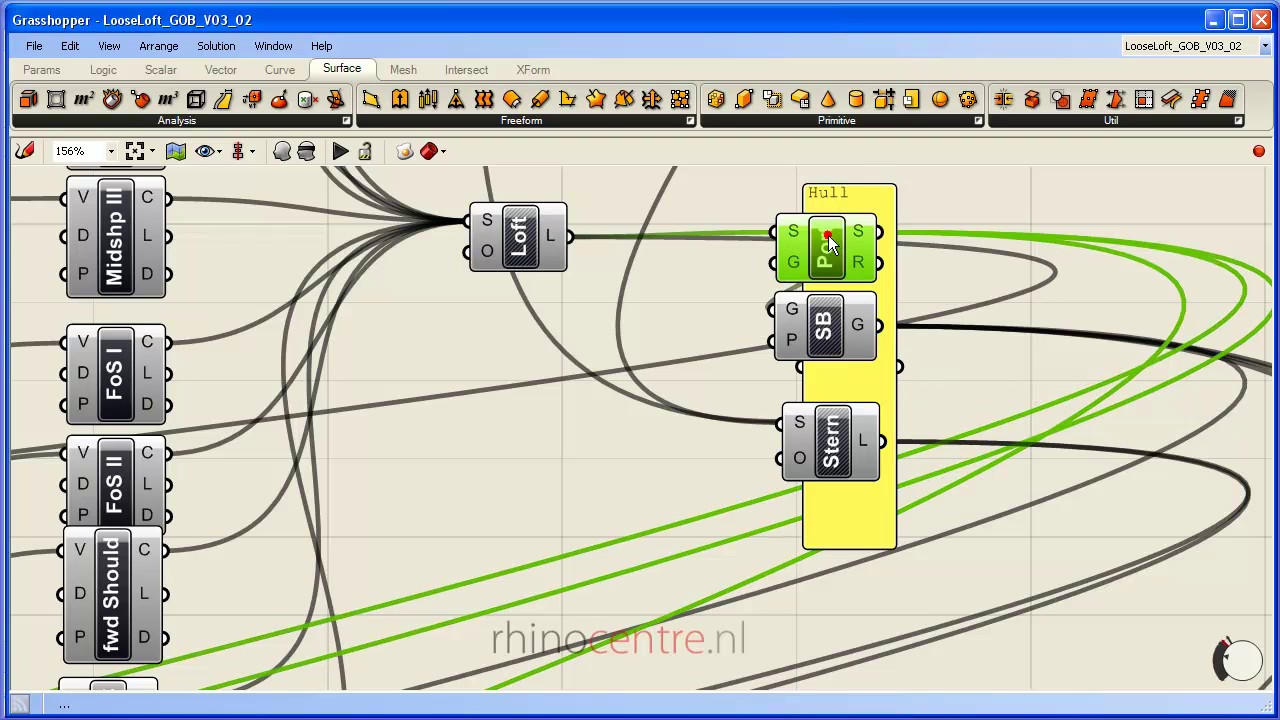
left_click(822, 325, "shift")
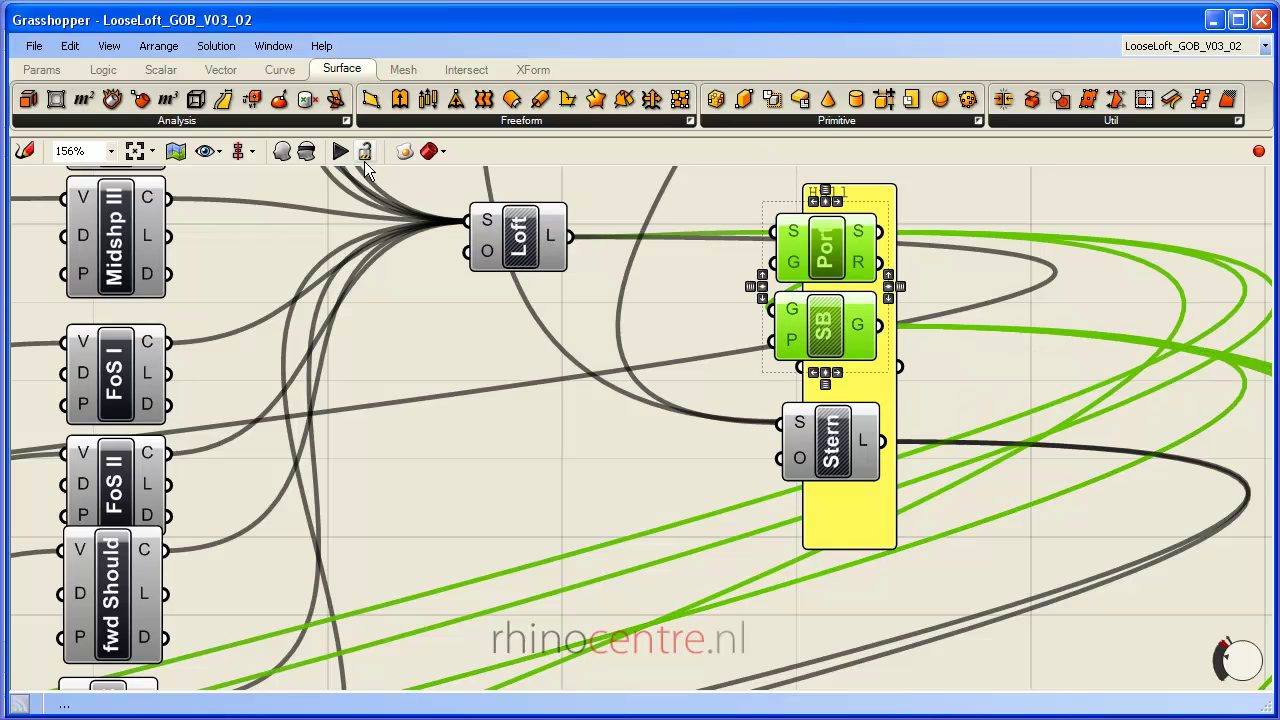
left_click(404, 152)
- Close Grasshopper and orbit the baked hull to inspect its open deck and bulbous bow
left_click(1260, 19)
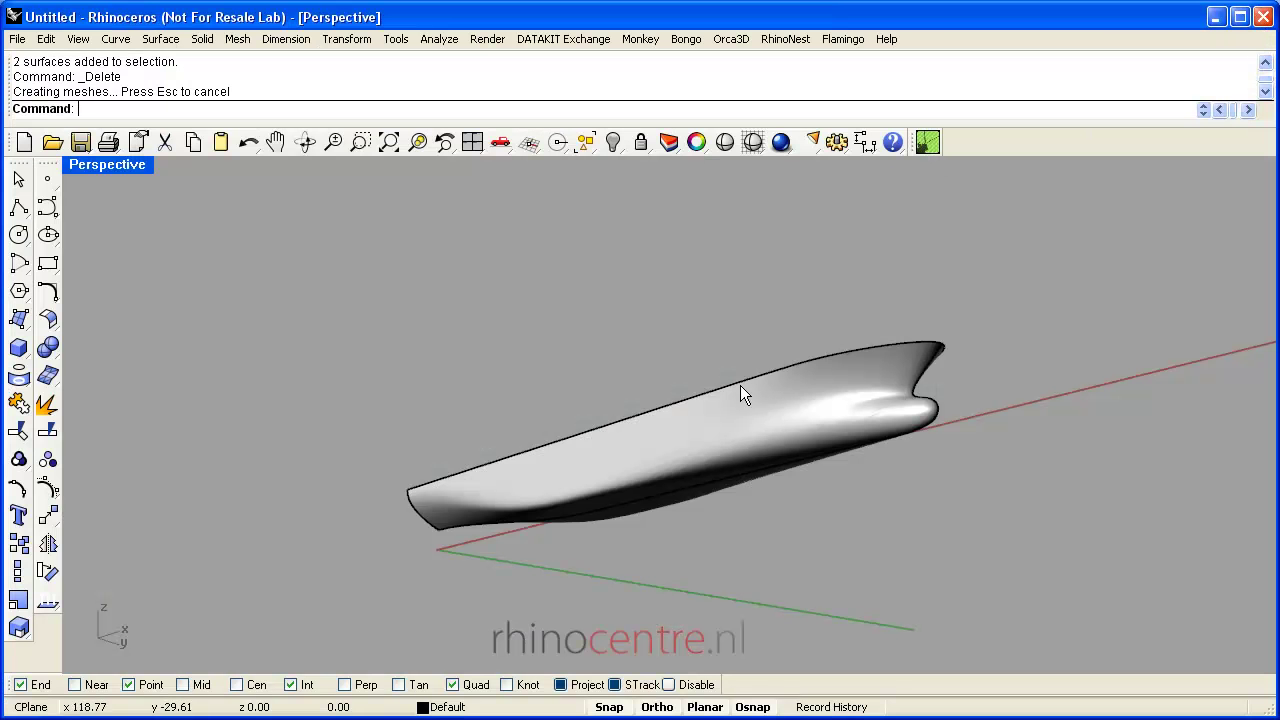
left_click(775, 442)
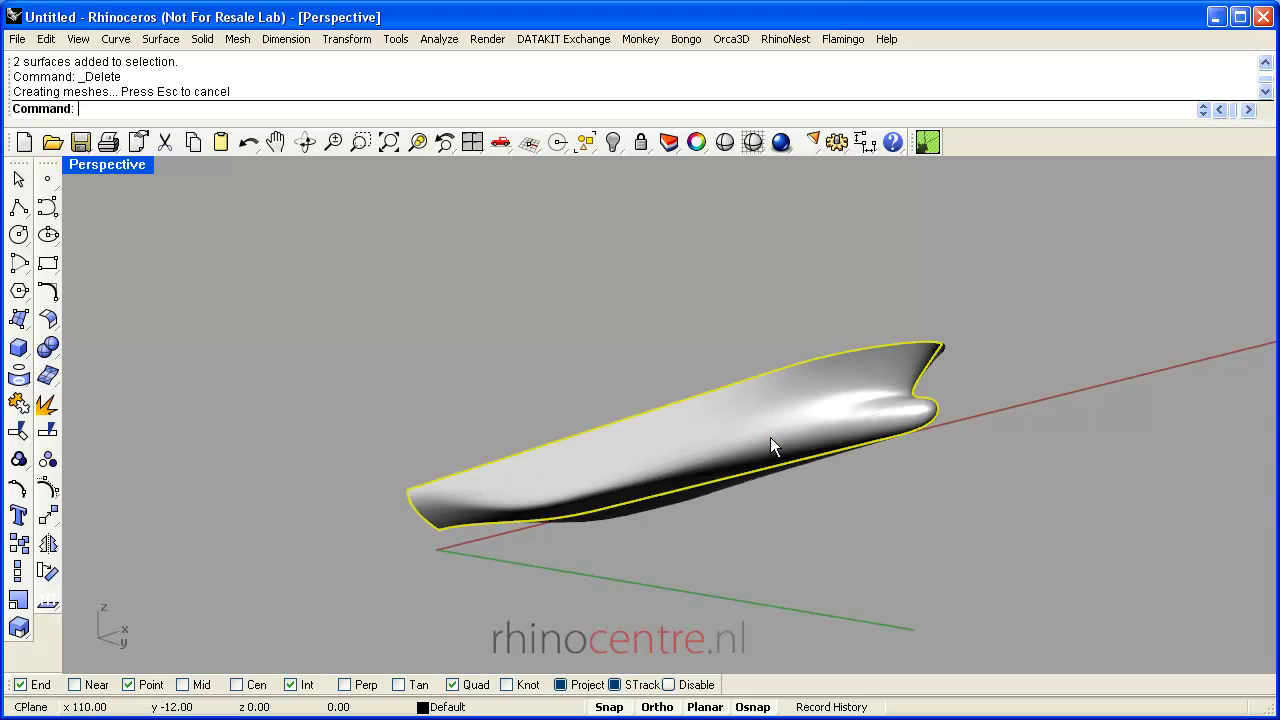
right_click_drag(903, 520, 854, 583)
key("Escape")
right_click_drag(1036, 367, 1004, 411)
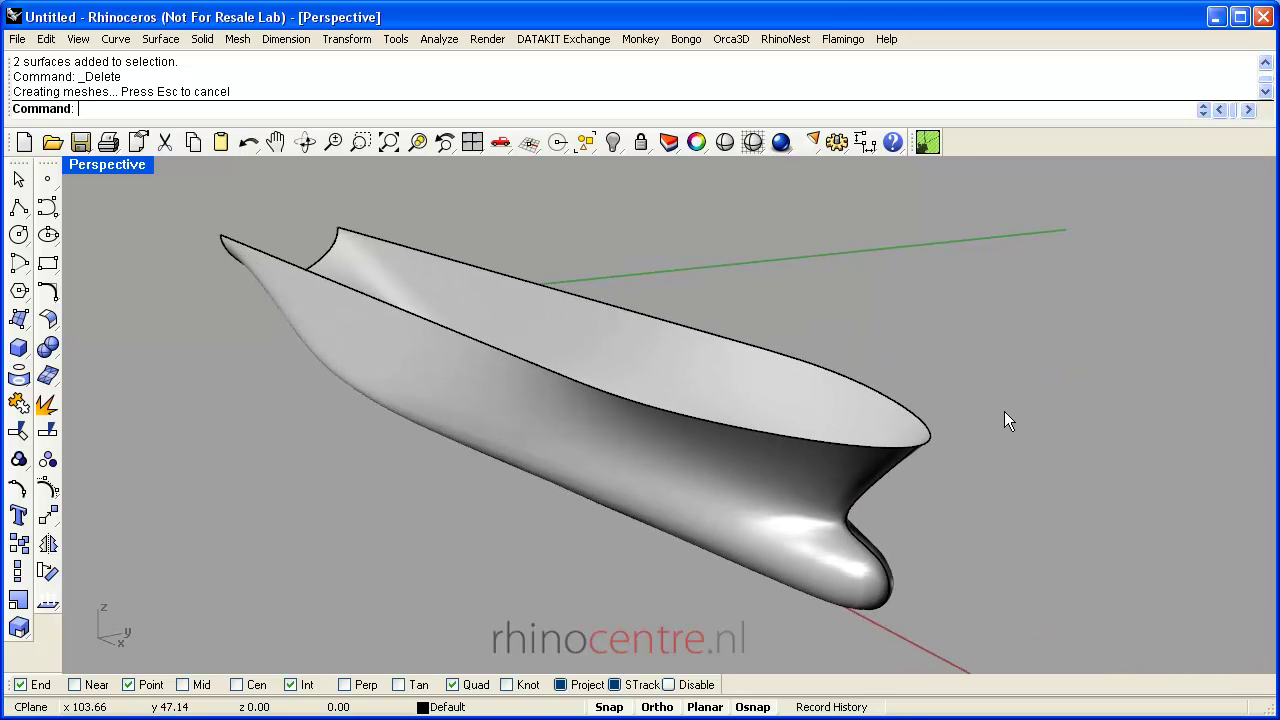